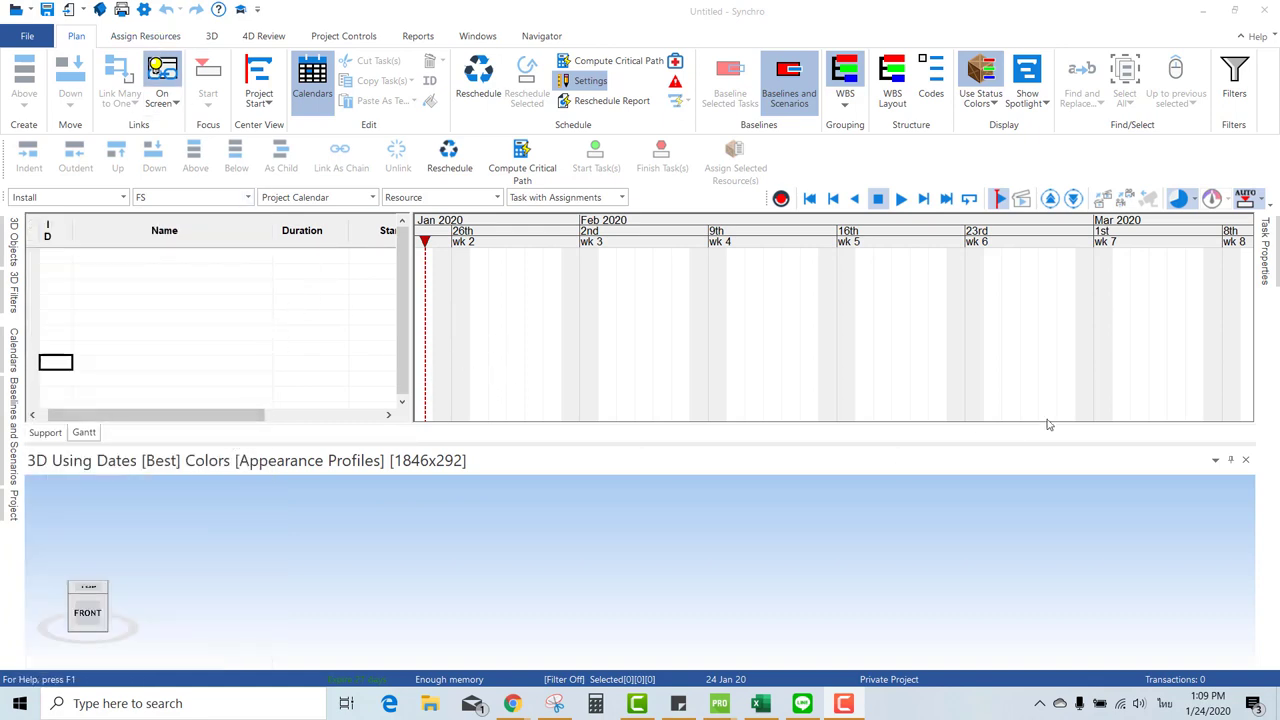
# - Close the 3D view and make every Saturday a normal working day in the Project Calendar
pyautogui.click(1245, 459)
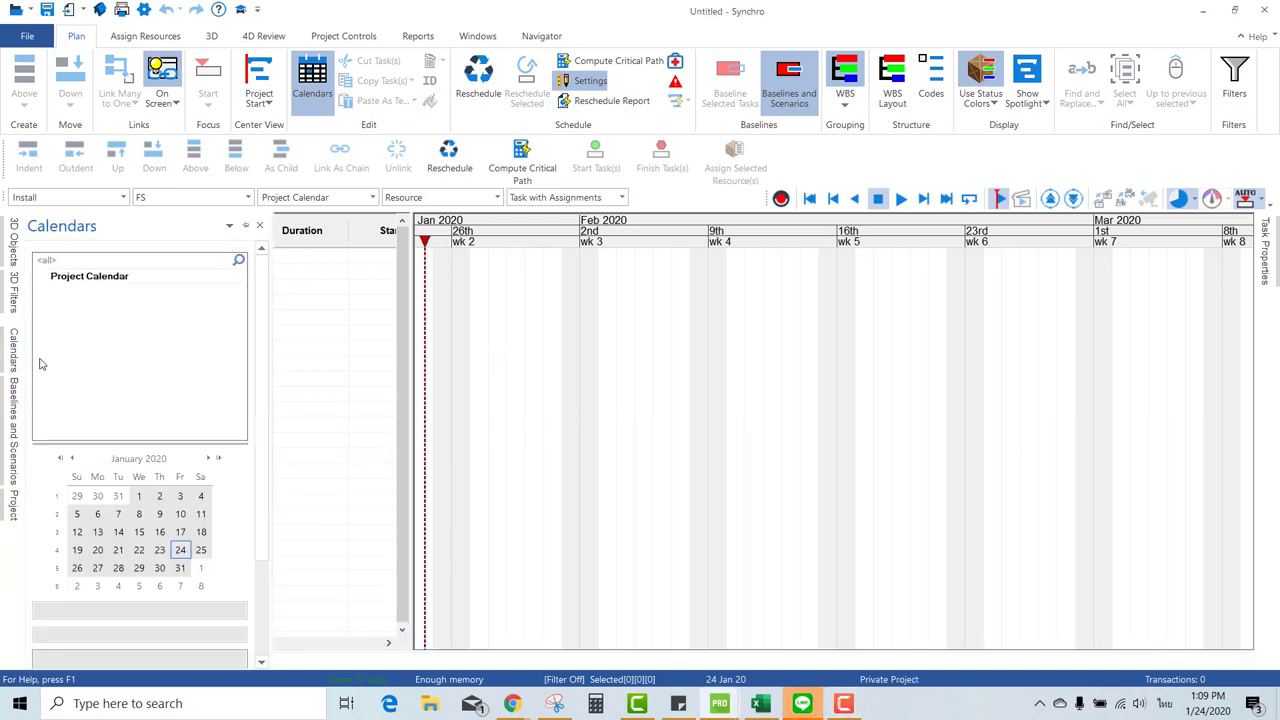
pyautogui.click(90, 282)
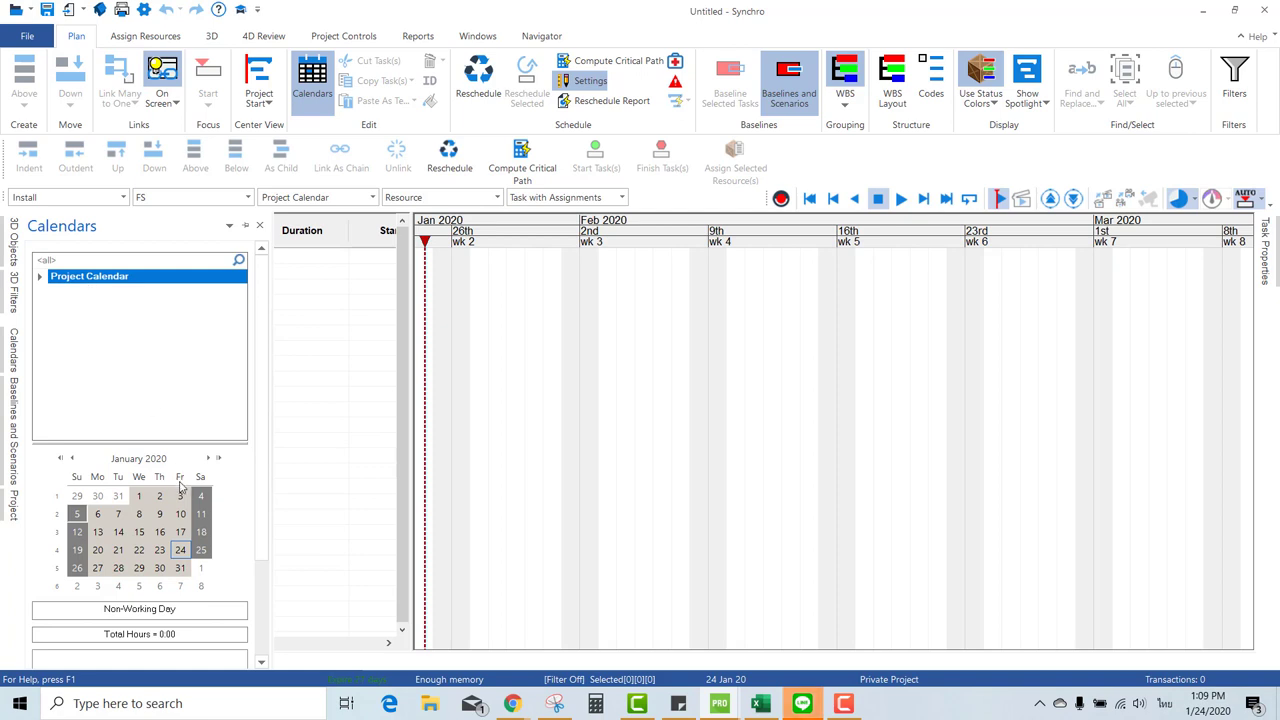
pyautogui.rightClick(200, 495)
pyautogui.moveTo(278, 507)
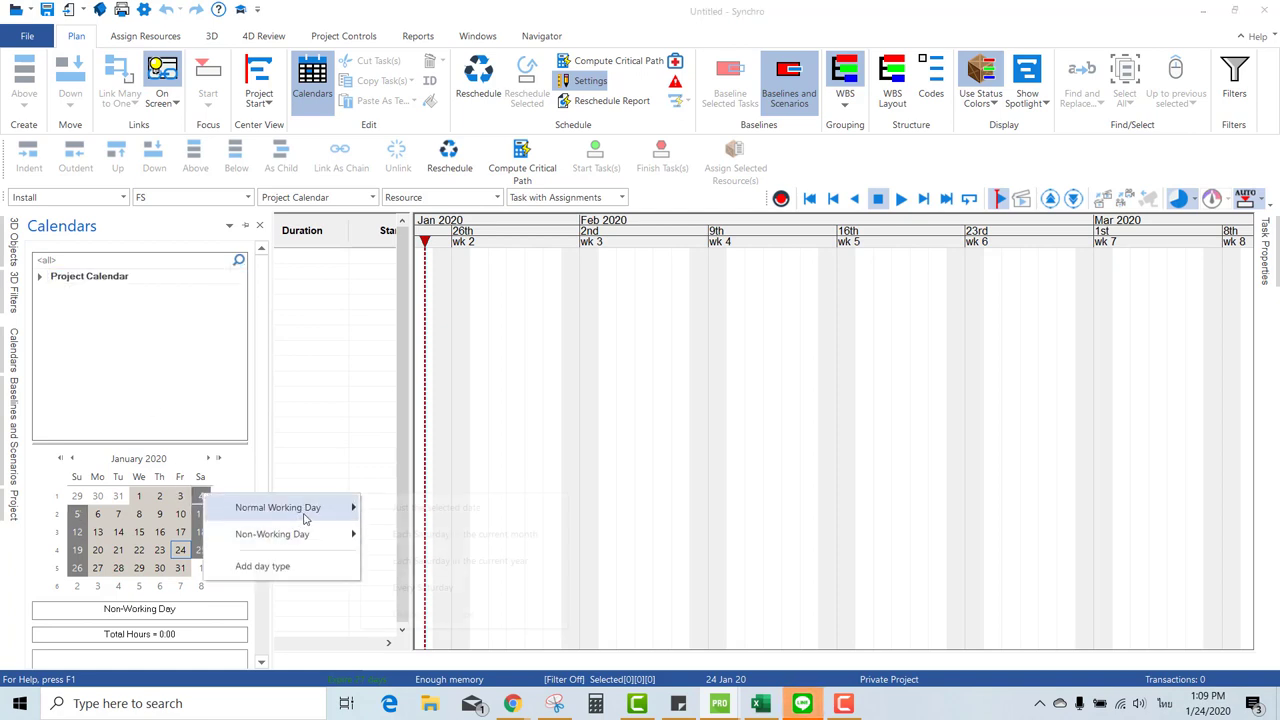
pyautogui.click(405, 588)
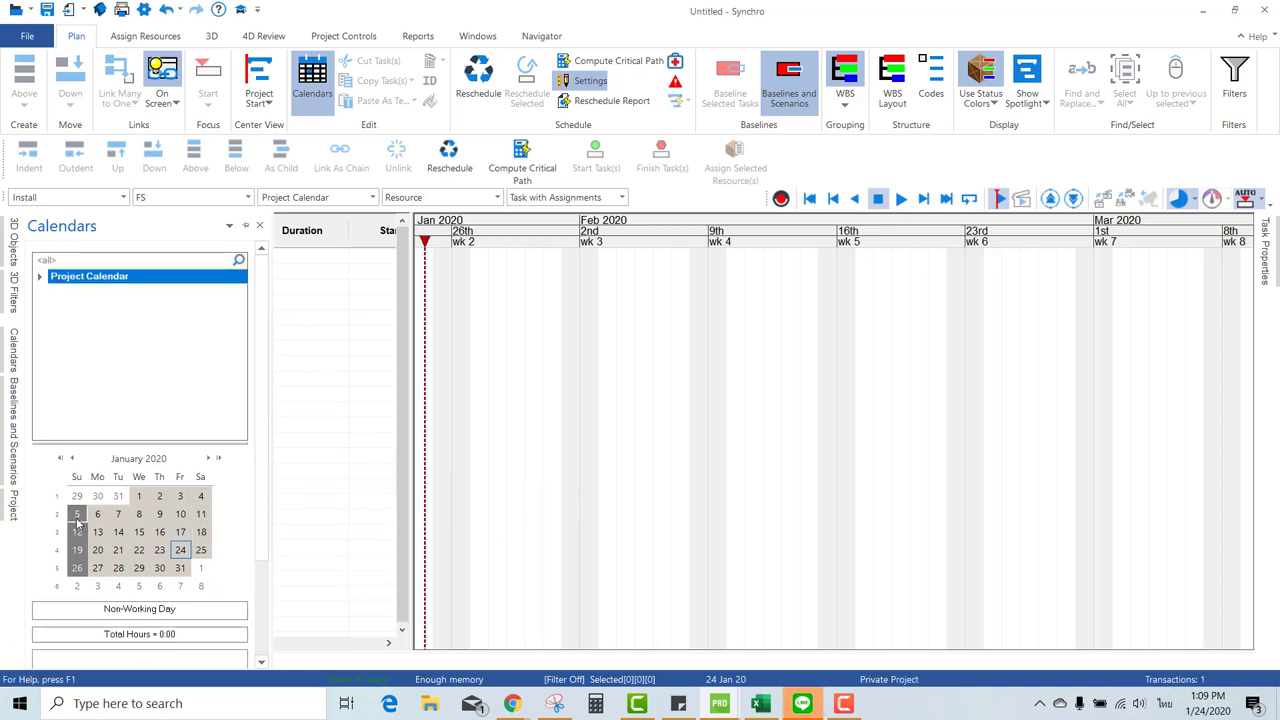
# - Make every Sunday a normal working day in the Project Calendar as well
pyautogui.rightClick(79, 522)
pyautogui.moveTo(151, 532)
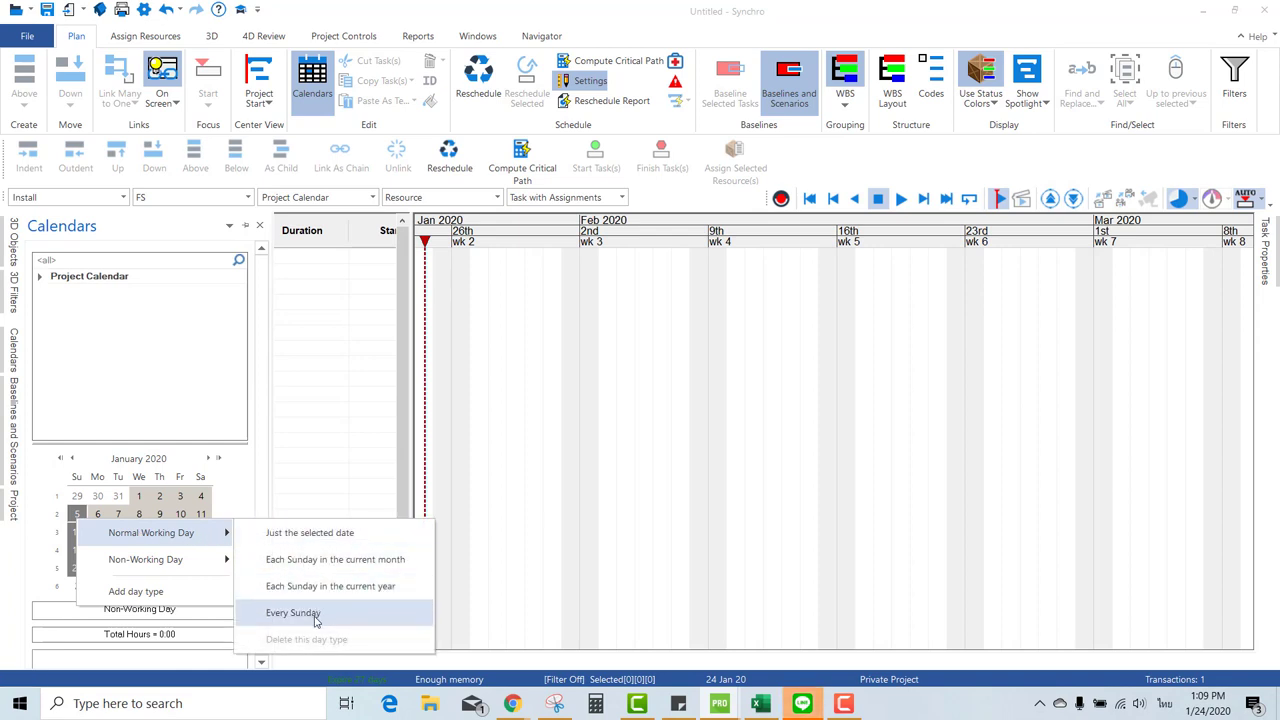
pyautogui.click(300, 613)
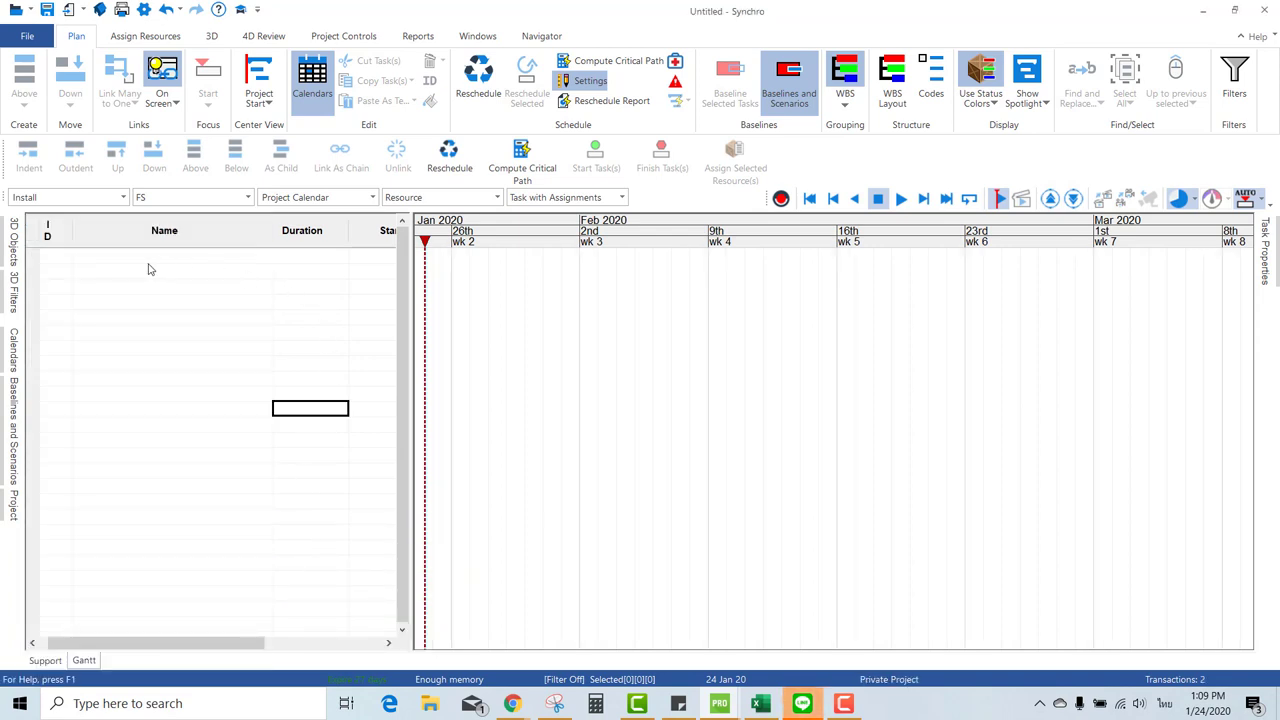
pyautogui.click(148, 268)
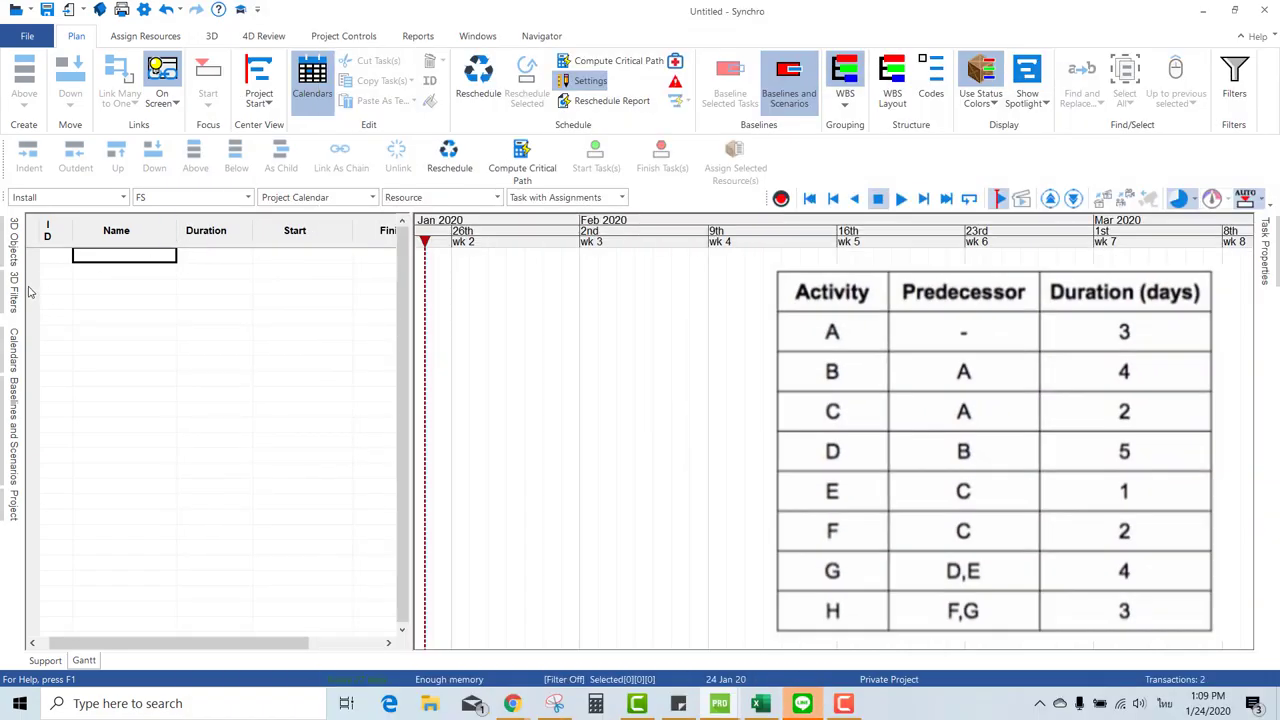
# - Create the first five tasks with IDs A, B, C, D and E
pyautogui.click(55, 268)
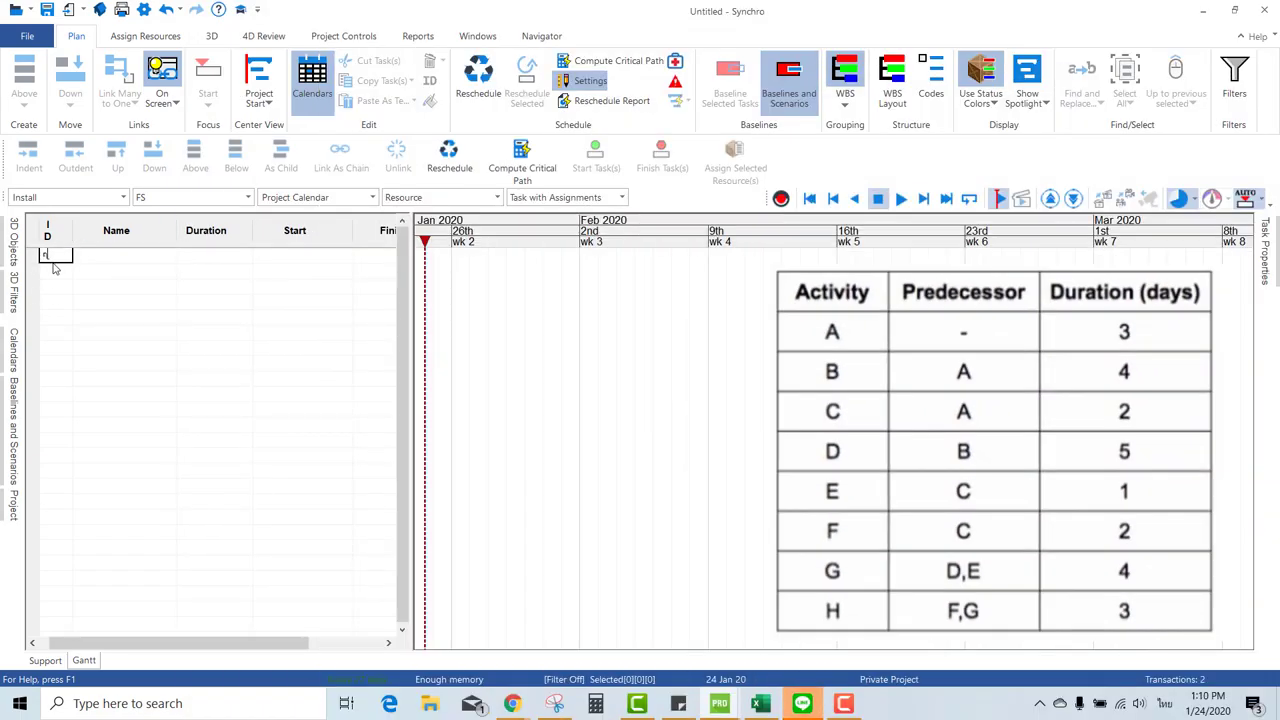
pyautogui.write('A')
pyautogui.press('Return')
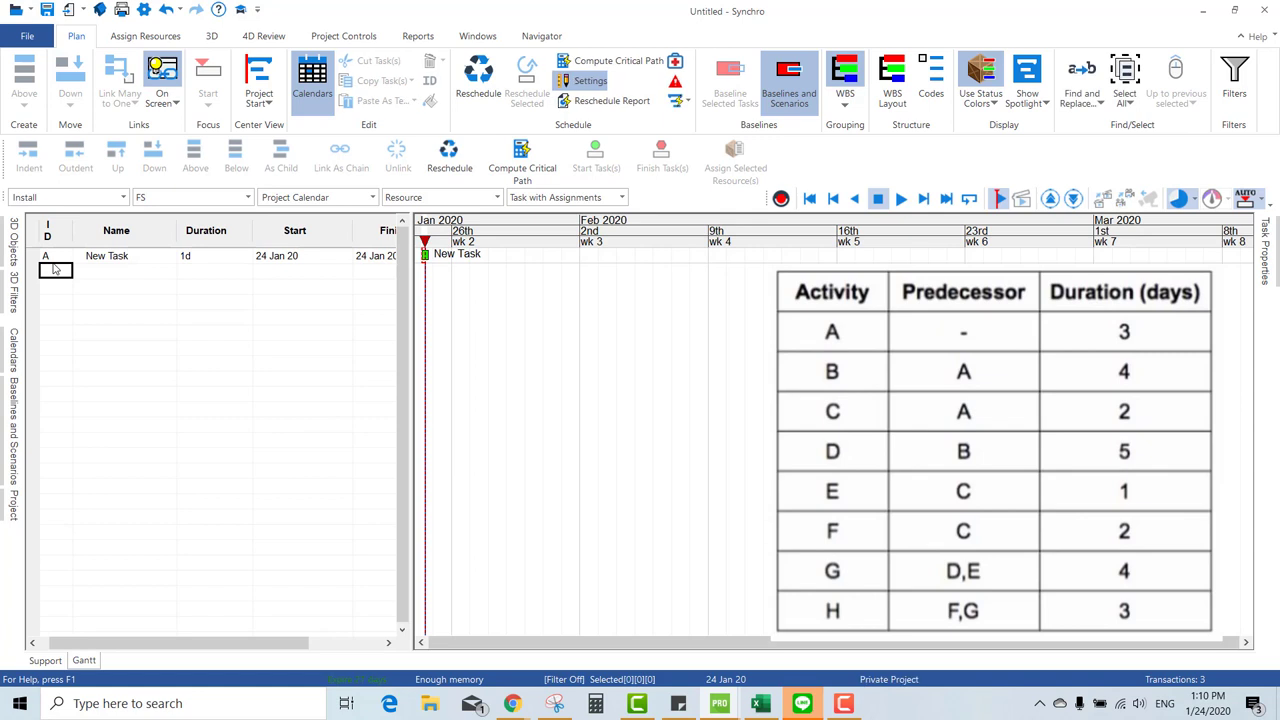
pyautogui.write('B')
pyautogui.press('Return')
pyautogui.write('C')
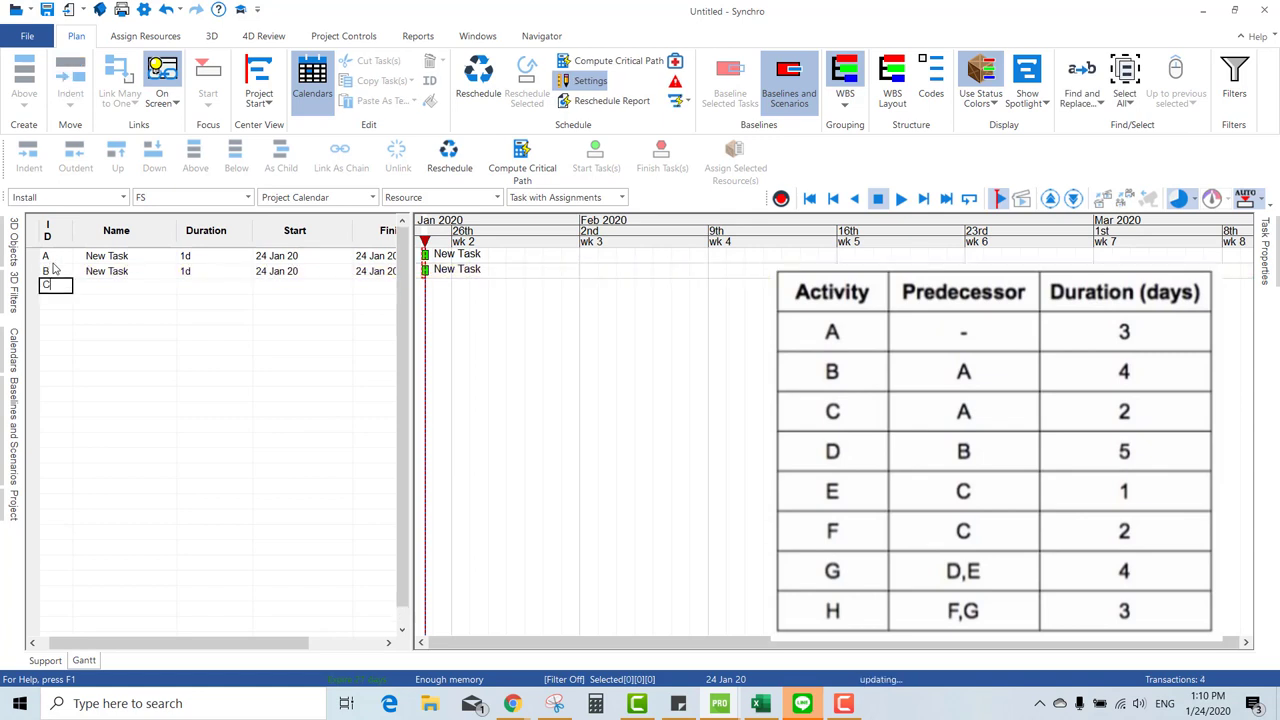
pyautogui.press('Return')
pyautogui.write('D')
pyautogui.press('Return')
pyautogui.write('E')
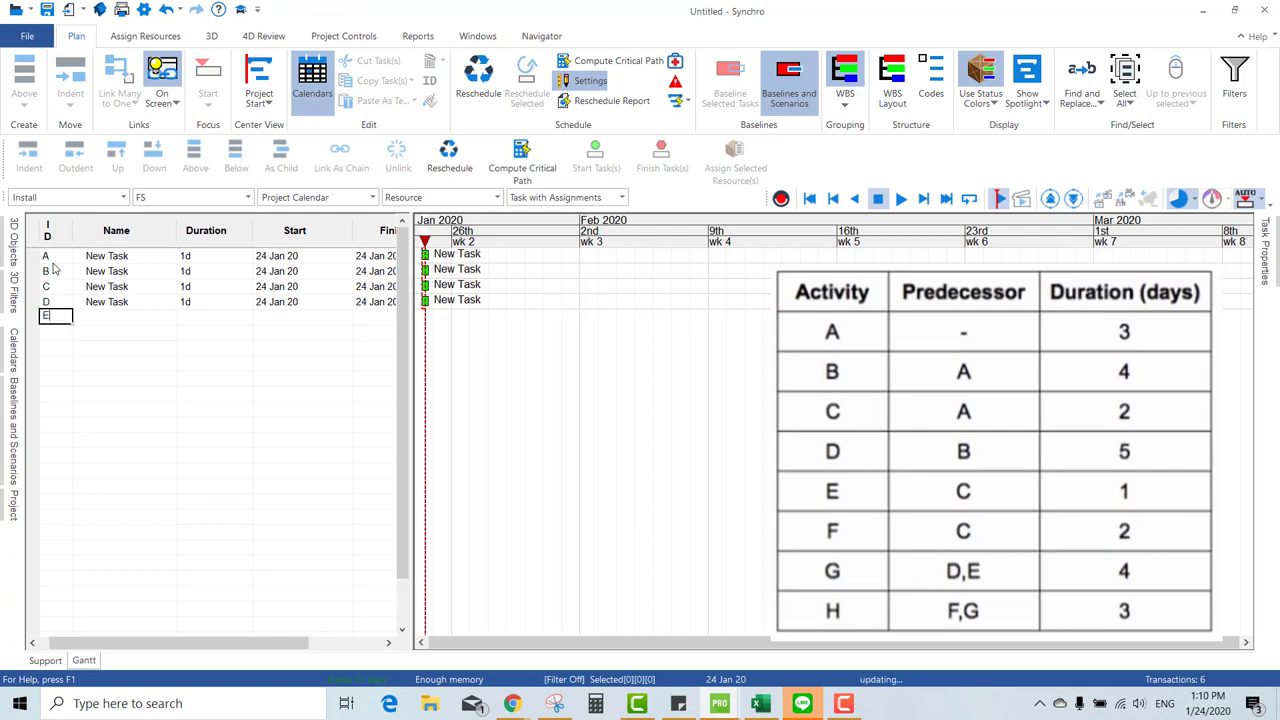
pyautogui.press('Return')
# - Add tasks F, G and H, correcting a mistyped sixth ID from G to F
pyautogui.write('G')
pyautogui.press('Return')
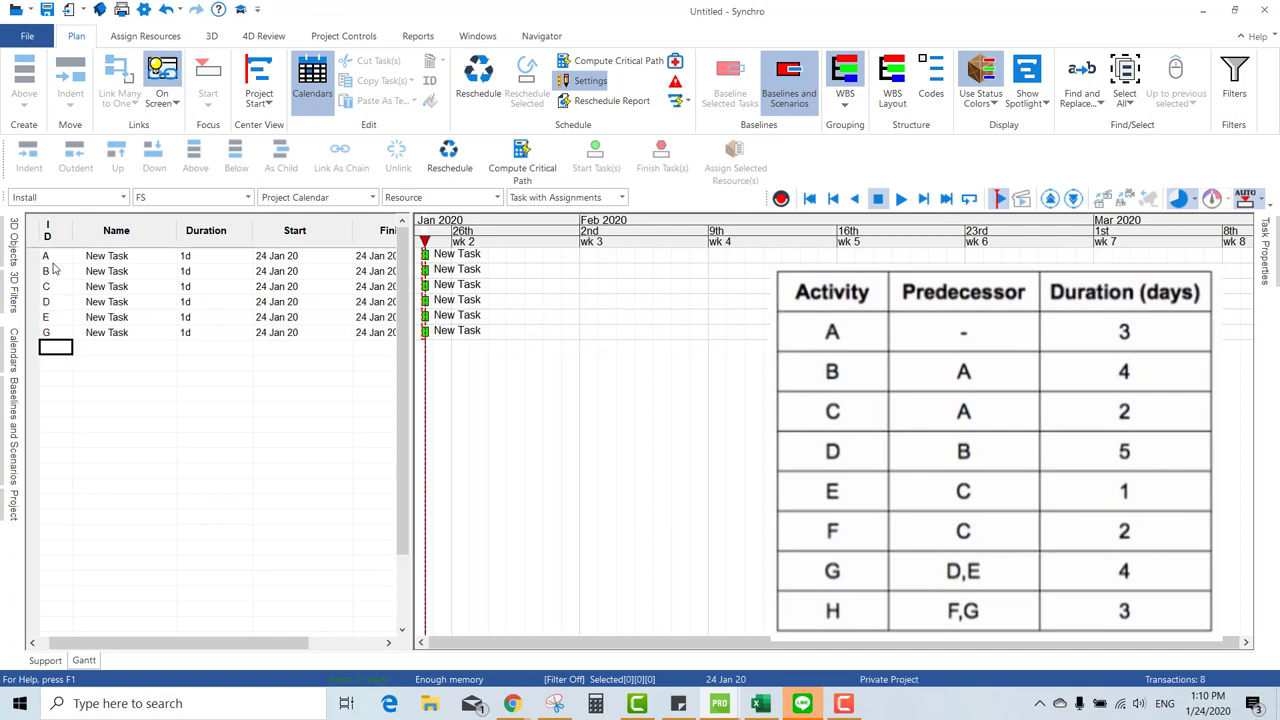
pyautogui.press('Up')
pyautogui.write('F')
pyautogui.press('Return')
pyautogui.write('G')
pyautogui.press('Return')
pyautogui.write('H')
pyautogui.press('Return')
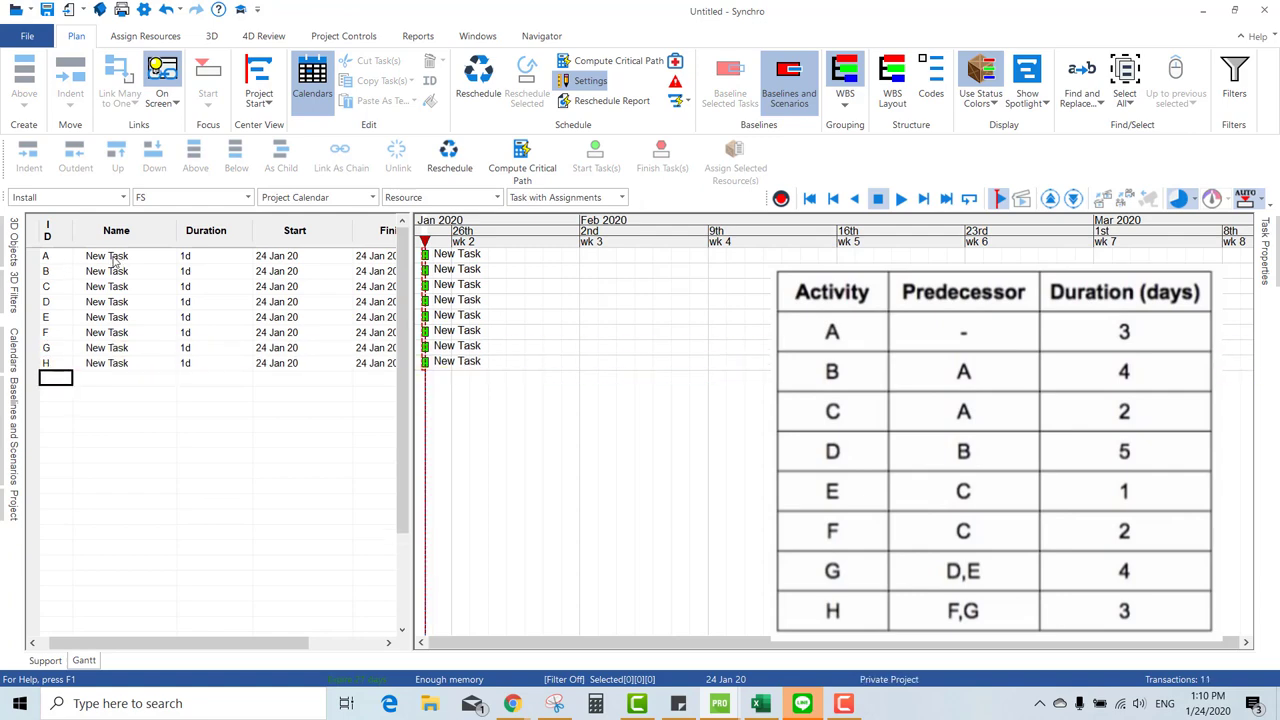
pyautogui.click(112, 257)
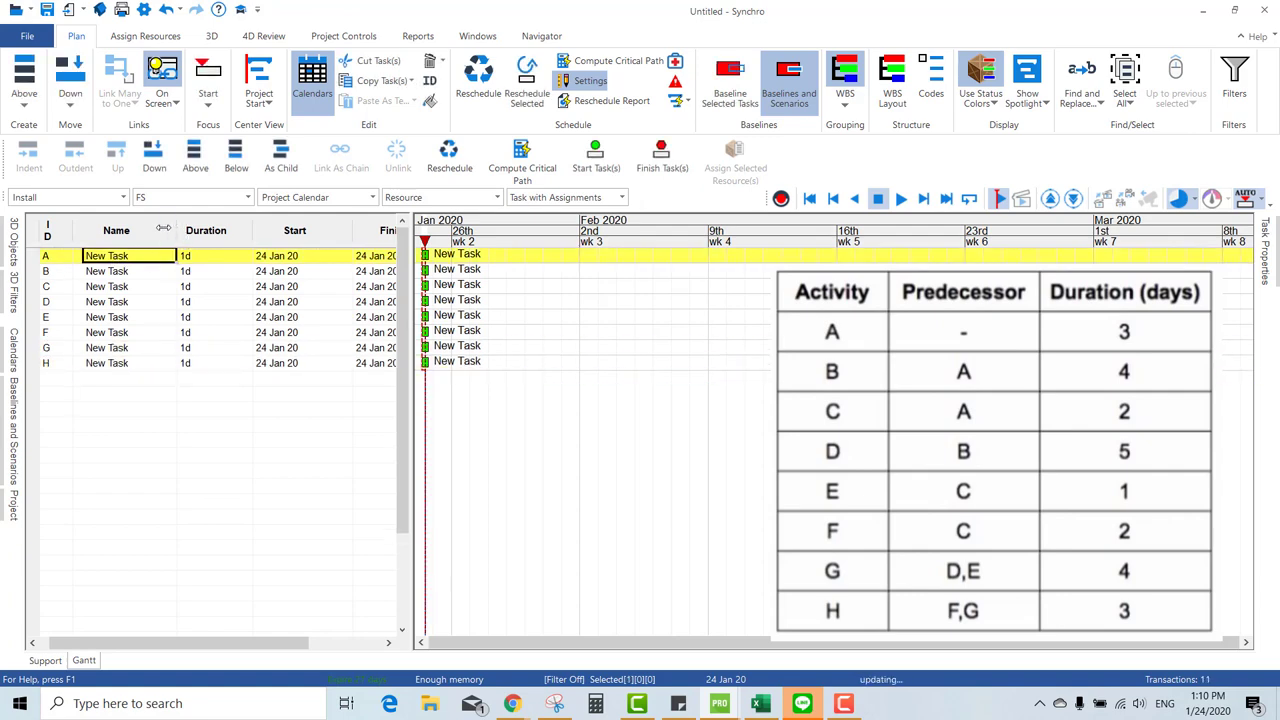
# - Give Tasks A, B and C durations of 3, 4 and 2 days
pyautogui.moveTo(163, 228); pyautogui.dragTo(96, 235)
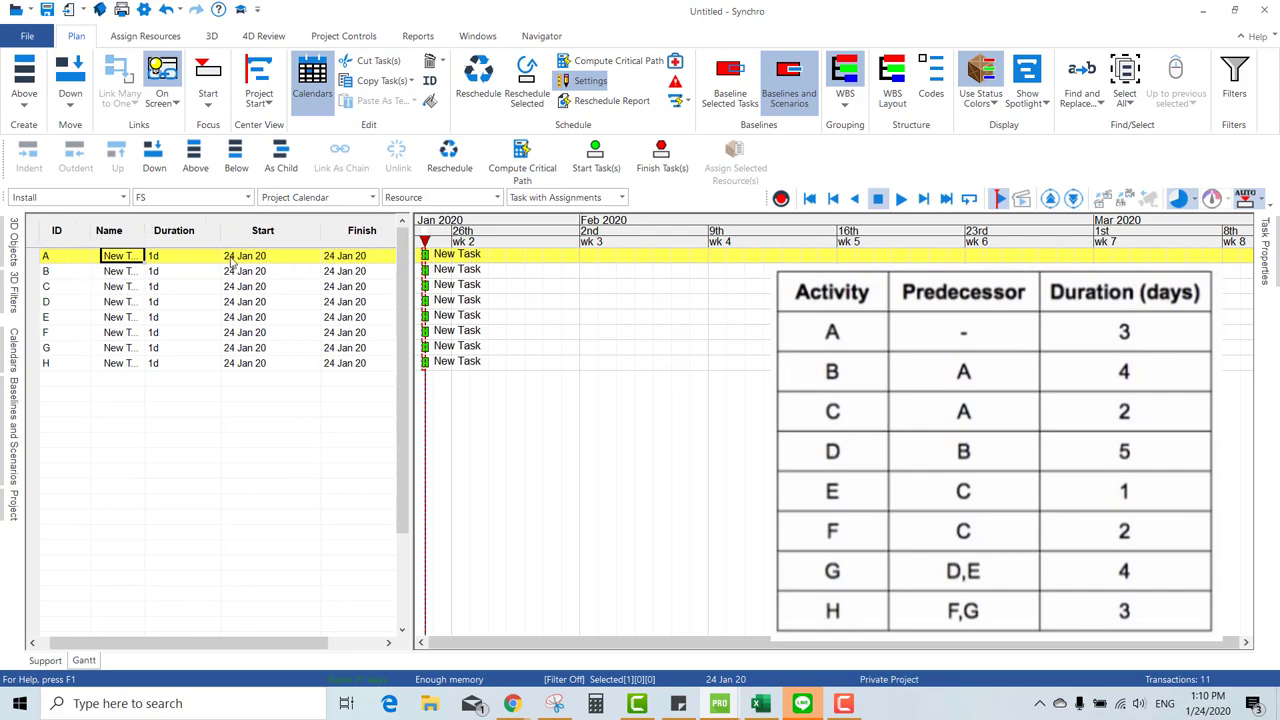
pyautogui.click(178, 260)
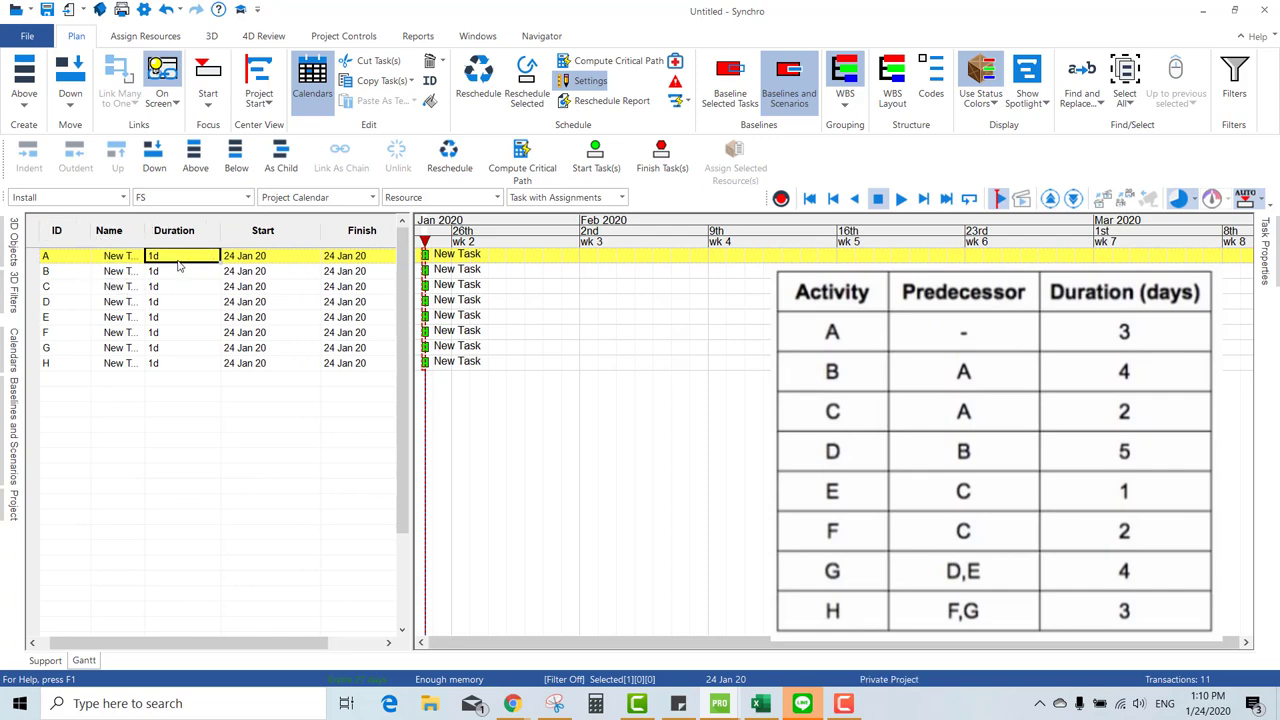
pyautogui.write('3')
pyautogui.press('Return')
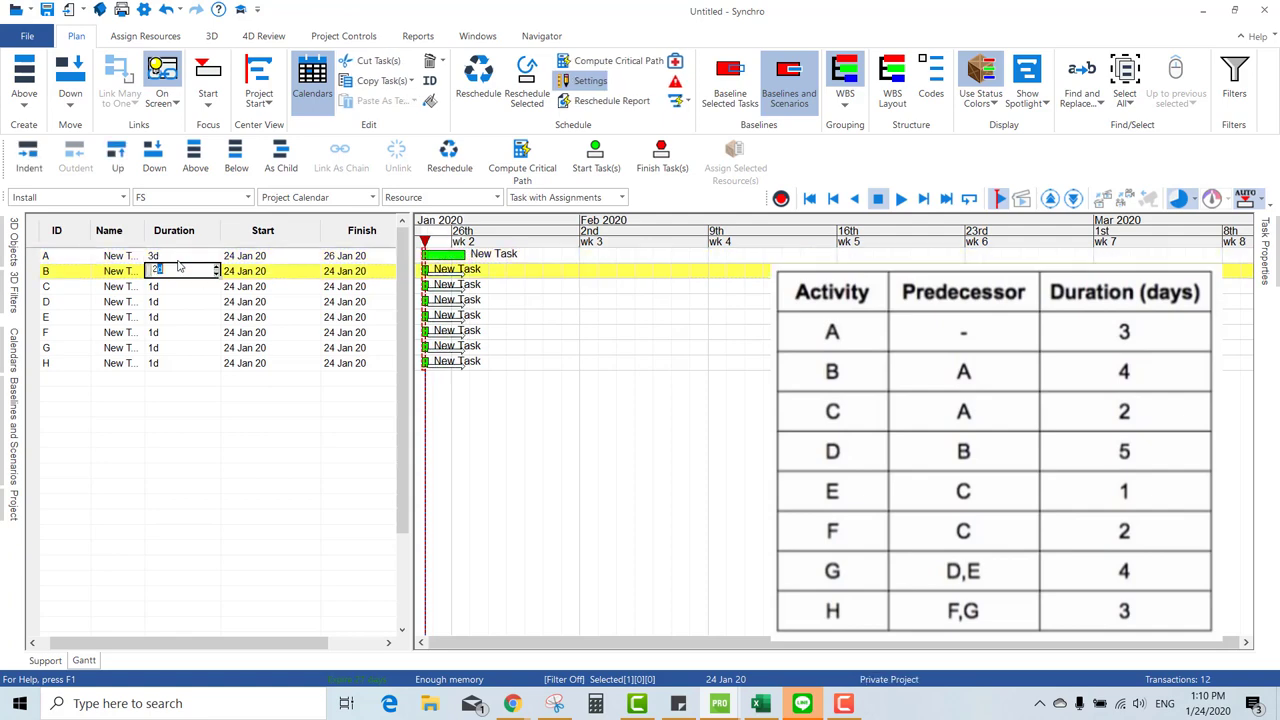
pyautogui.write('4')
pyautogui.press('Return')
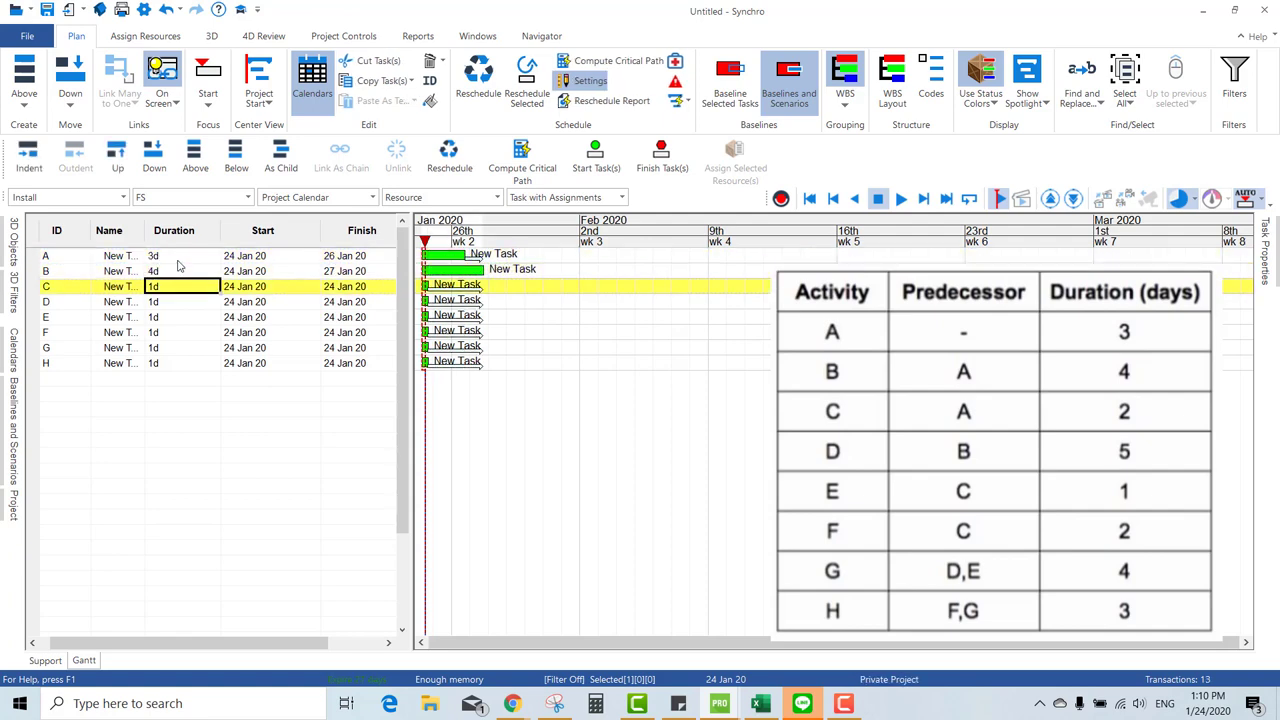
pyautogui.write('2')
pyautogui.press('Return')
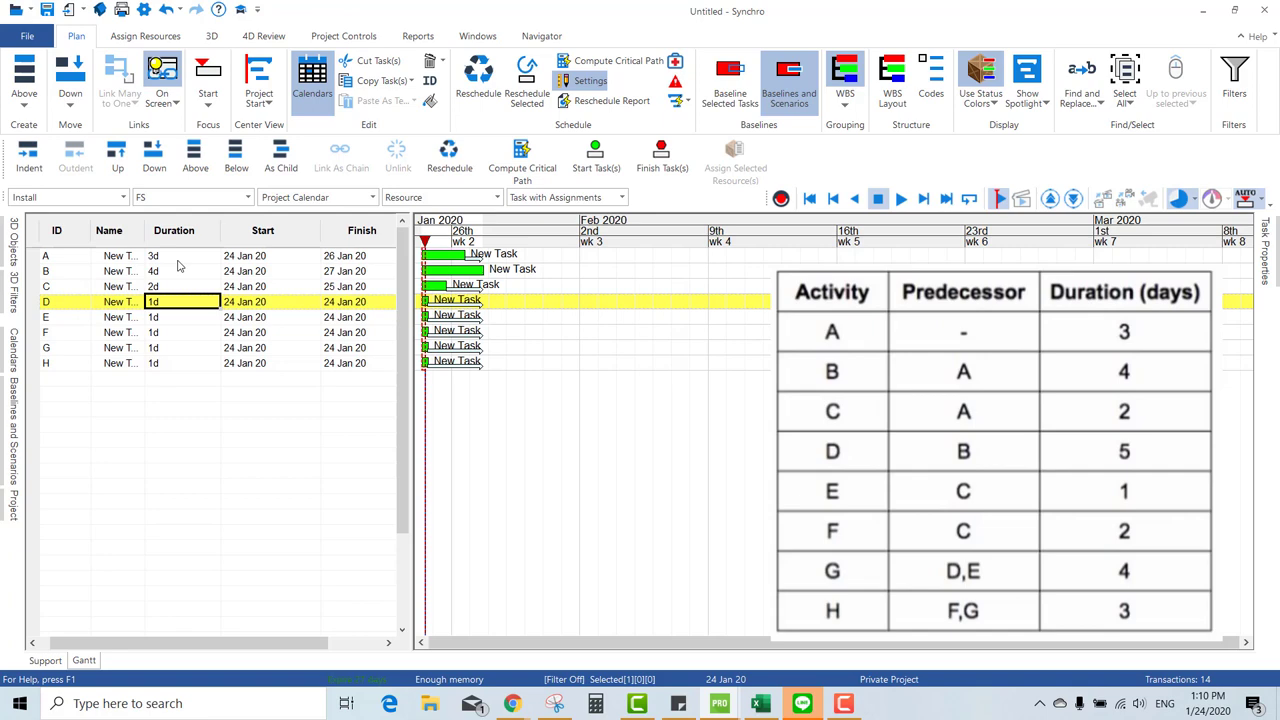
# - Give Tasks D through H durations of 5, 1, 2, 4 and 3 days
pyautogui.write('5')
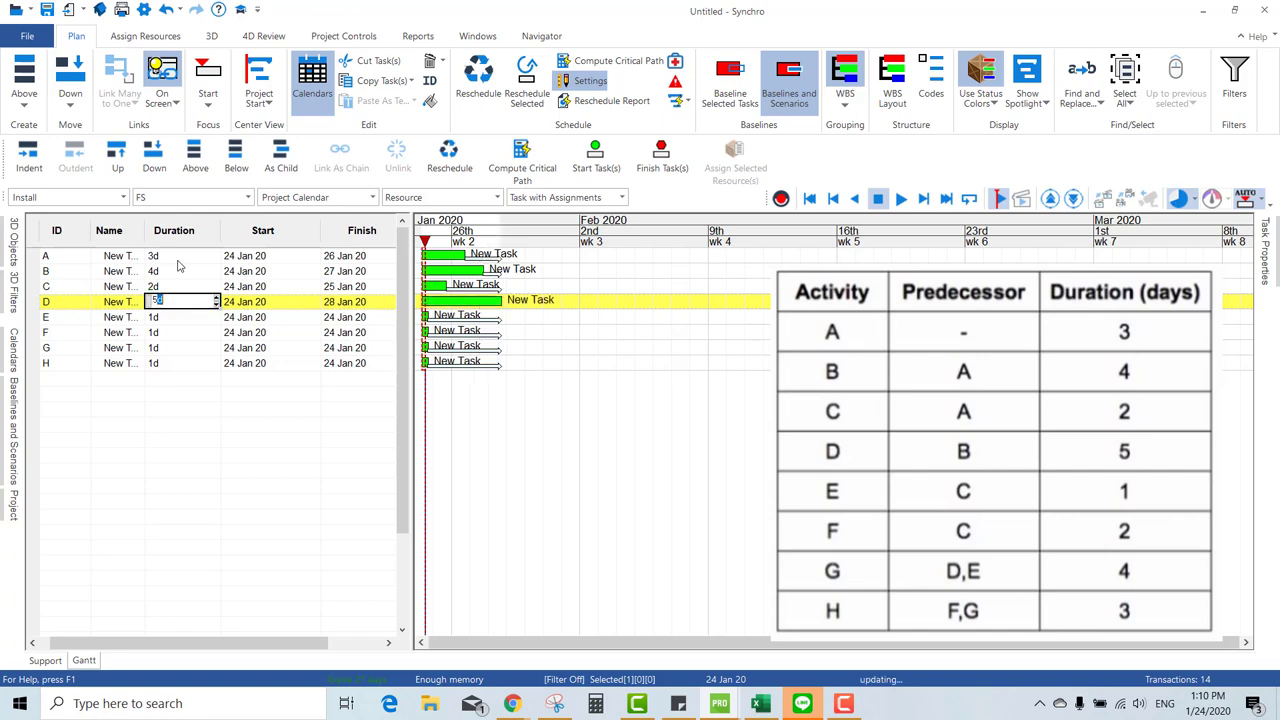
pyautogui.press('Return')
pyautogui.press('Return')
pyautogui.write('2')
pyautogui.press('Return')
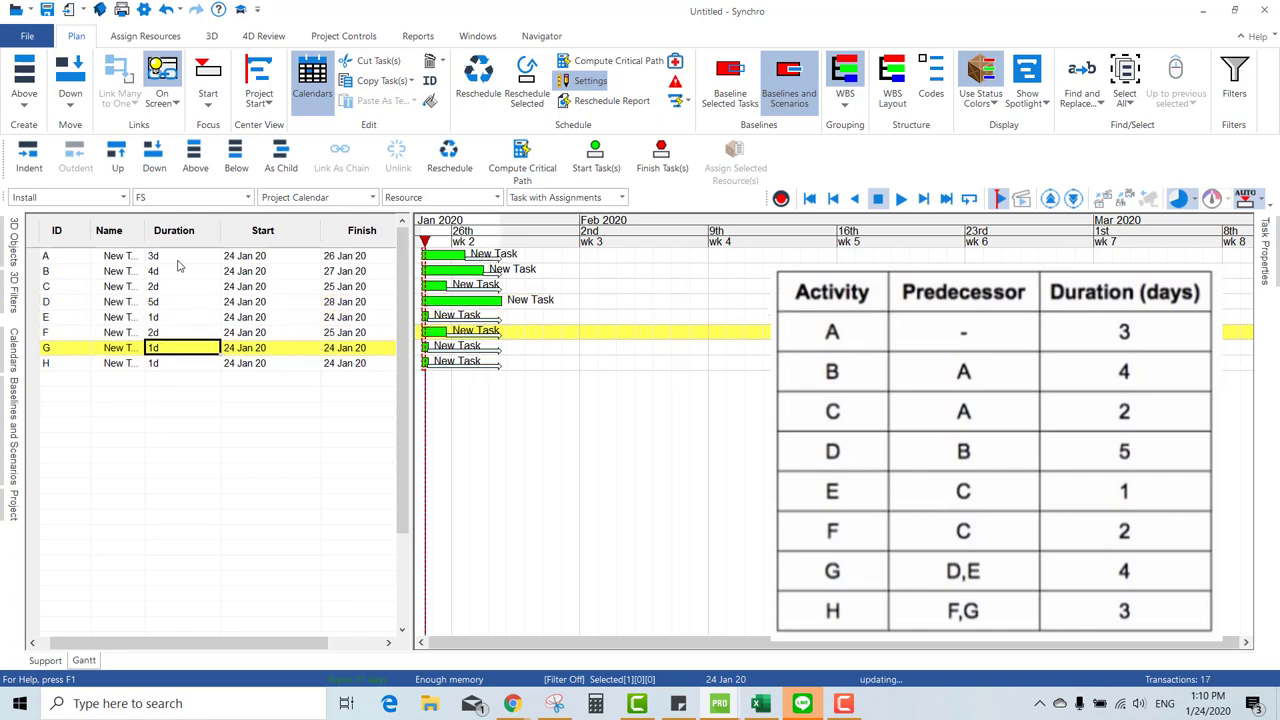
pyautogui.write('4')
pyautogui.press('Return')
pyautogui.write('3')
pyautogui.press('Return')
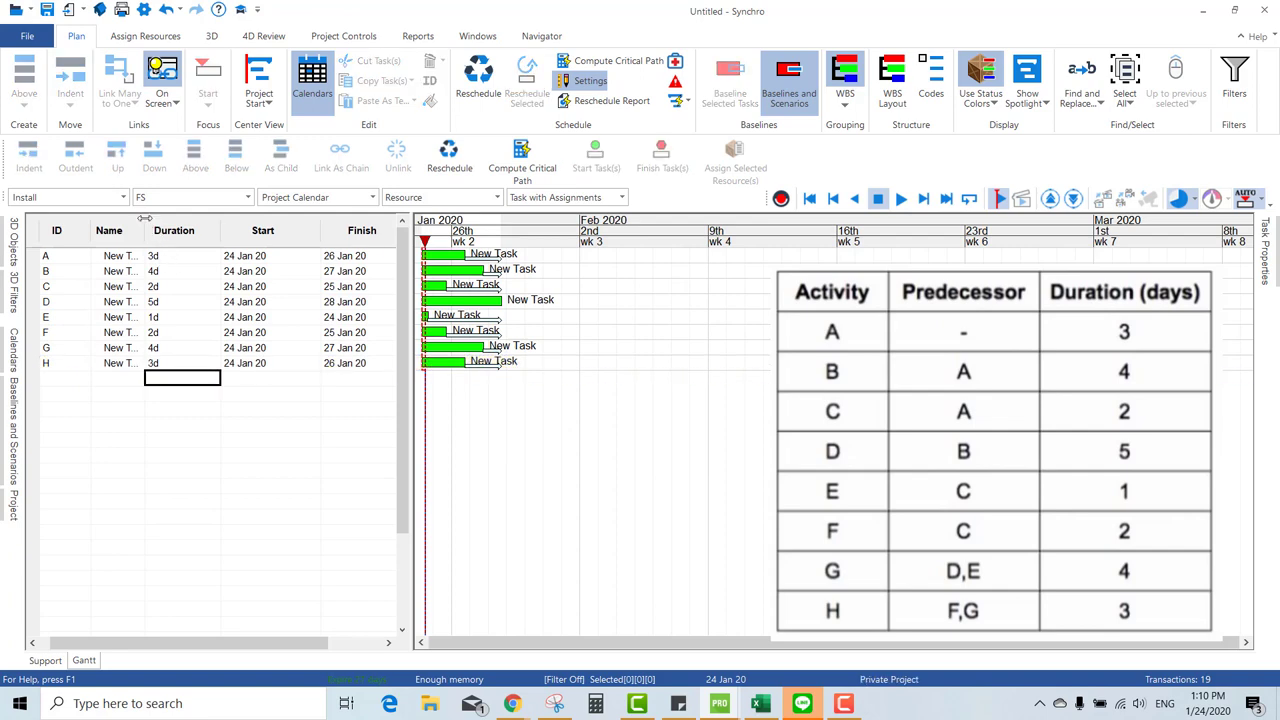
pyautogui.moveTo(144, 228); pyautogui.dragTo(174, 228)
# - Rename the first three tasks to Task A, Task B and Task C
pyautogui.click(147, 262)
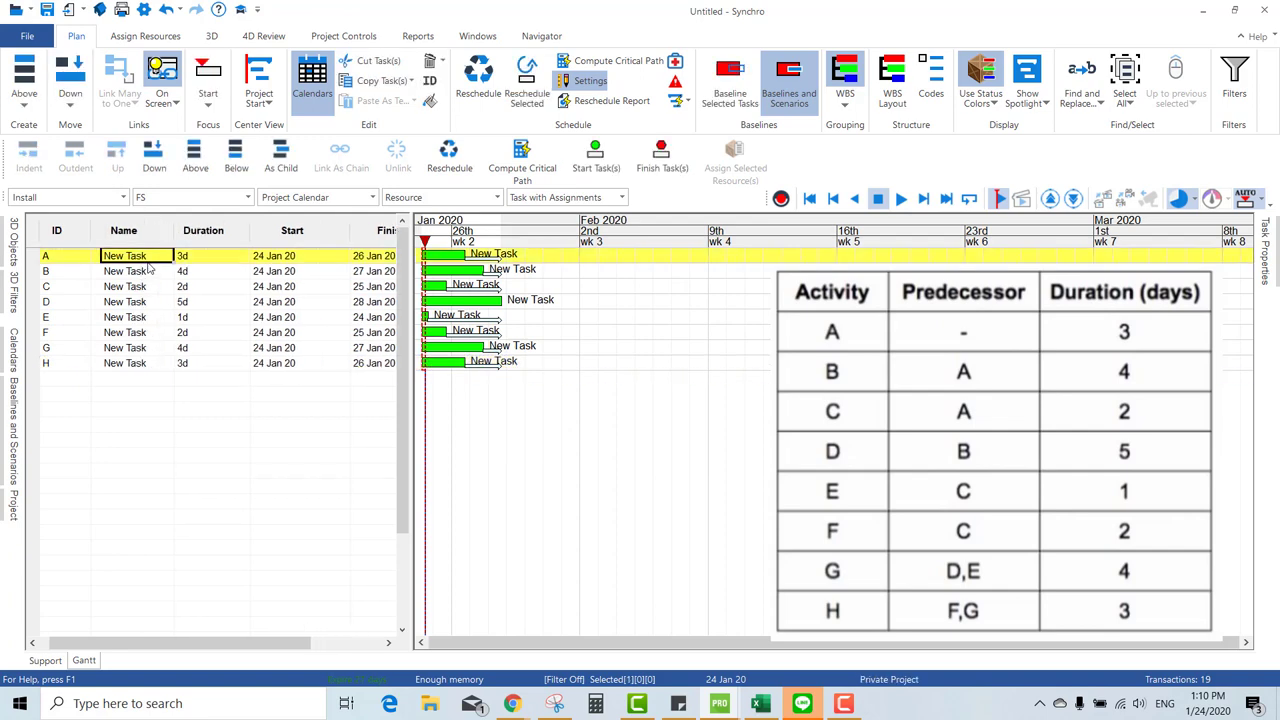
pyautogui.write('Ta')
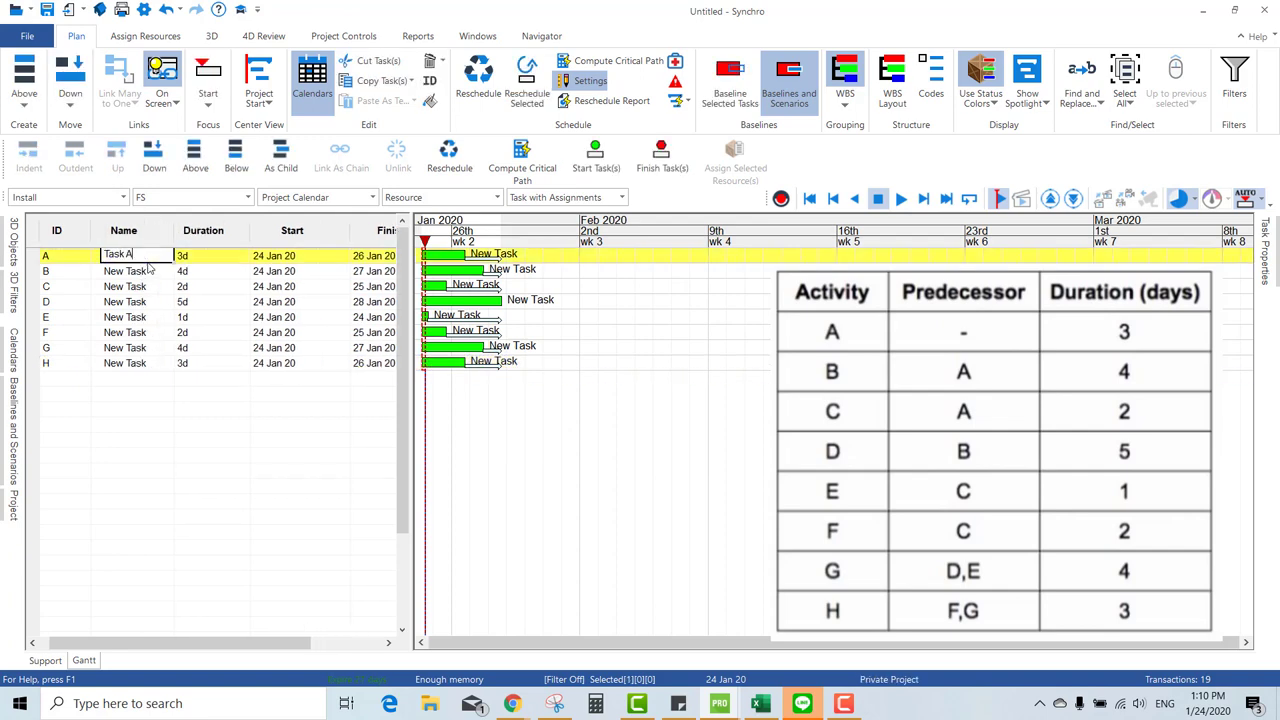
pyautogui.press('Return')
pyautogui.write('Task B')
pyautogui.press('Return')
pyautogui.write('Task C')
pyautogui.press('Return')
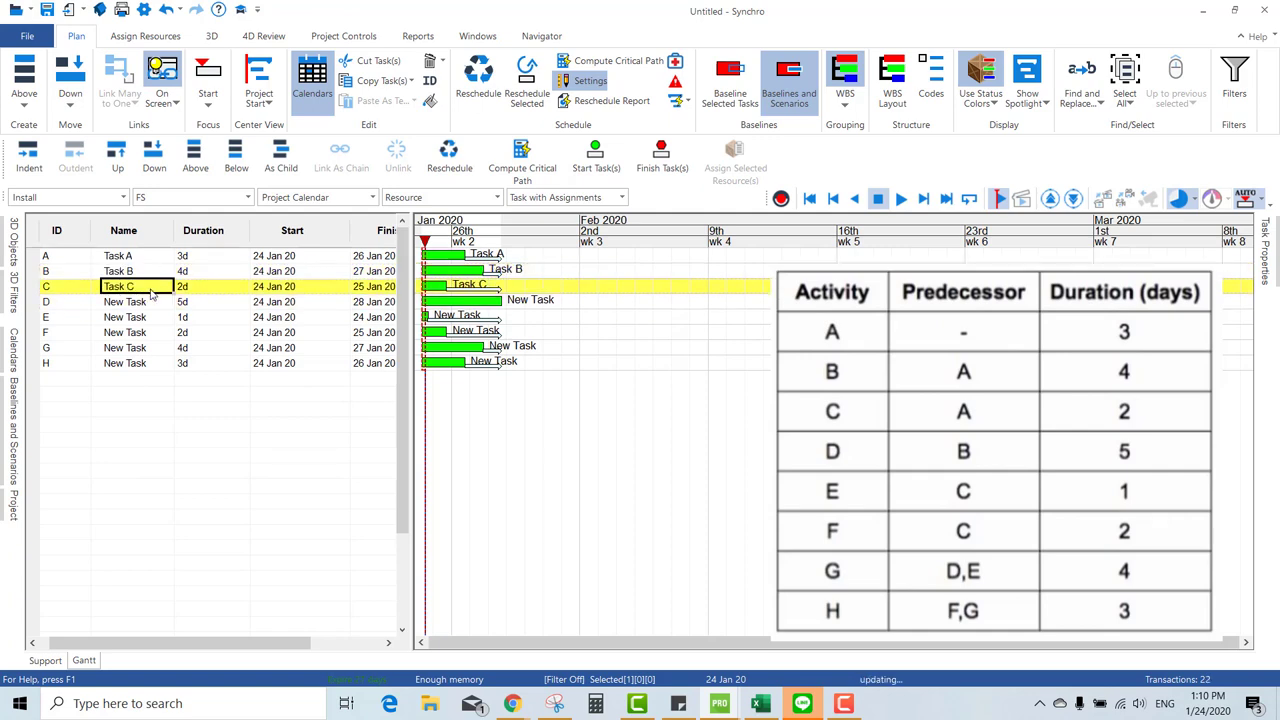
# - Rename the remaining tasks to Task D, Task E, Task F, Task G and Task H
pyautogui.press('Return')
pyautogui.write('T')
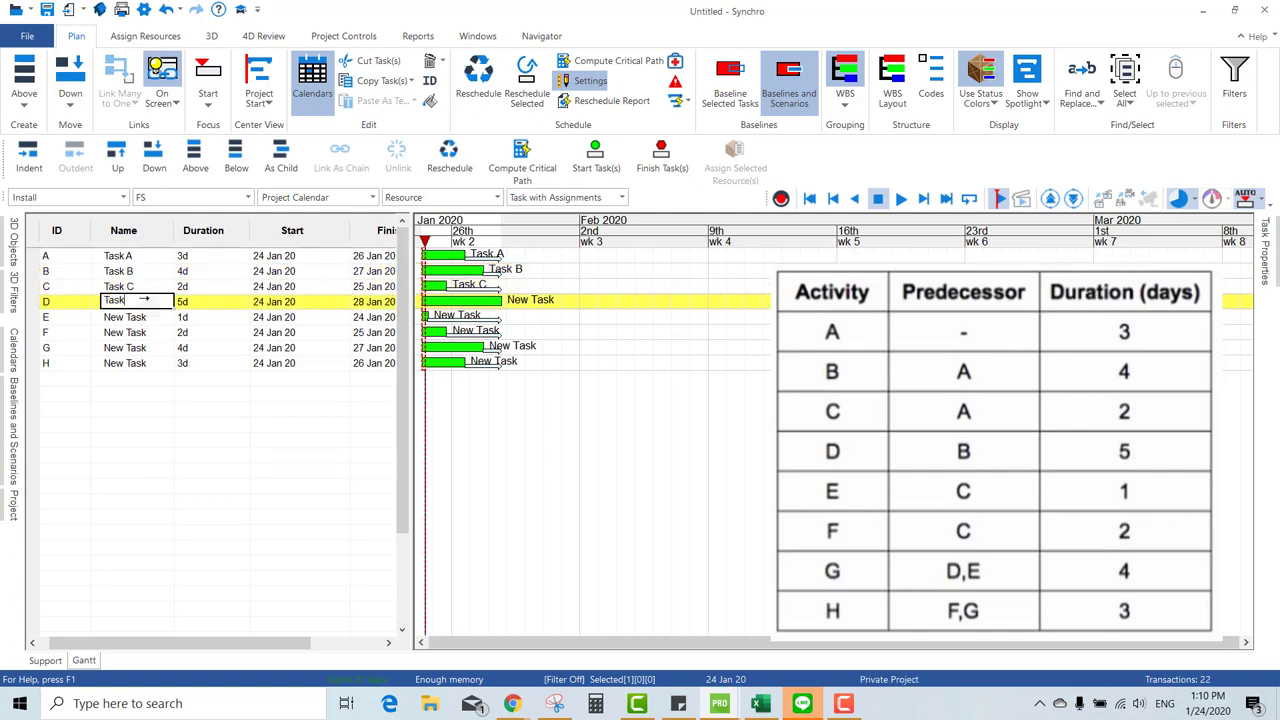
pyautogui.write('D')
pyautogui.press('Return')
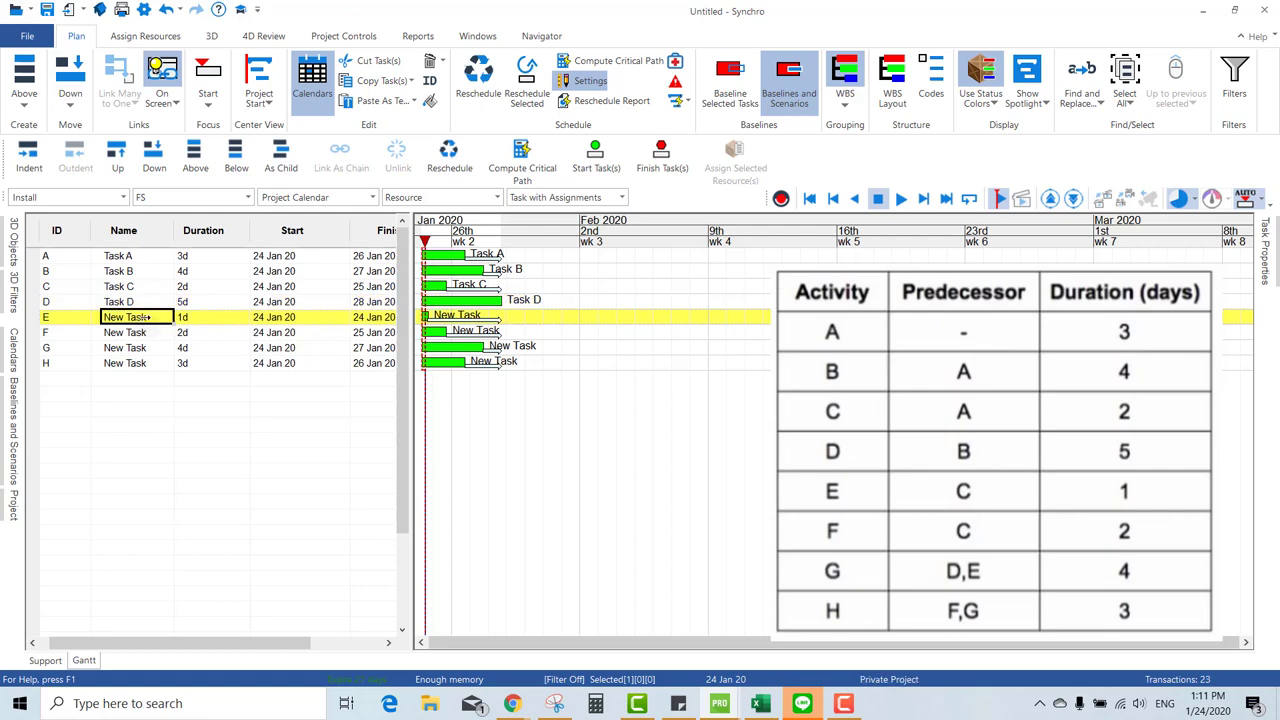
pyautogui.write('Task E')
pyautogui.press('Return')
pyautogui.write('Task F')
pyautogui.press('Return')
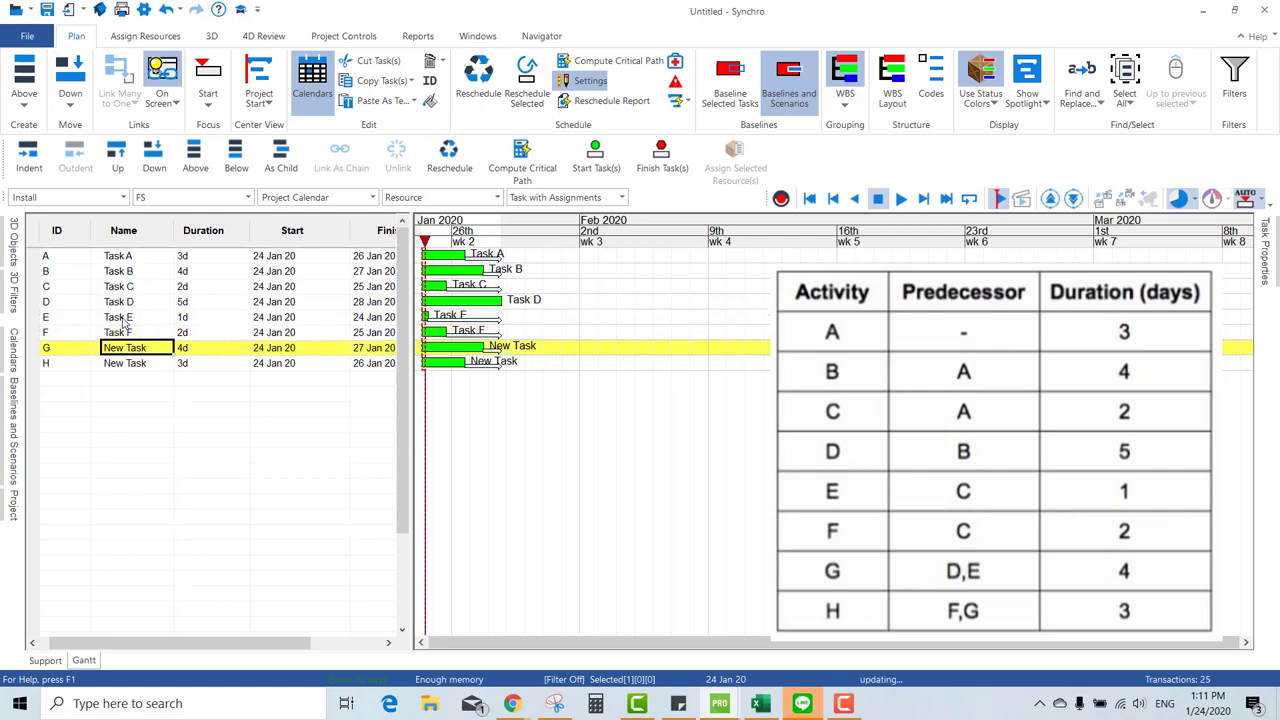
pyautogui.write('Task G')
pyautogui.press('Return')
pyautogui.write('T')
pyautogui.press('Return')
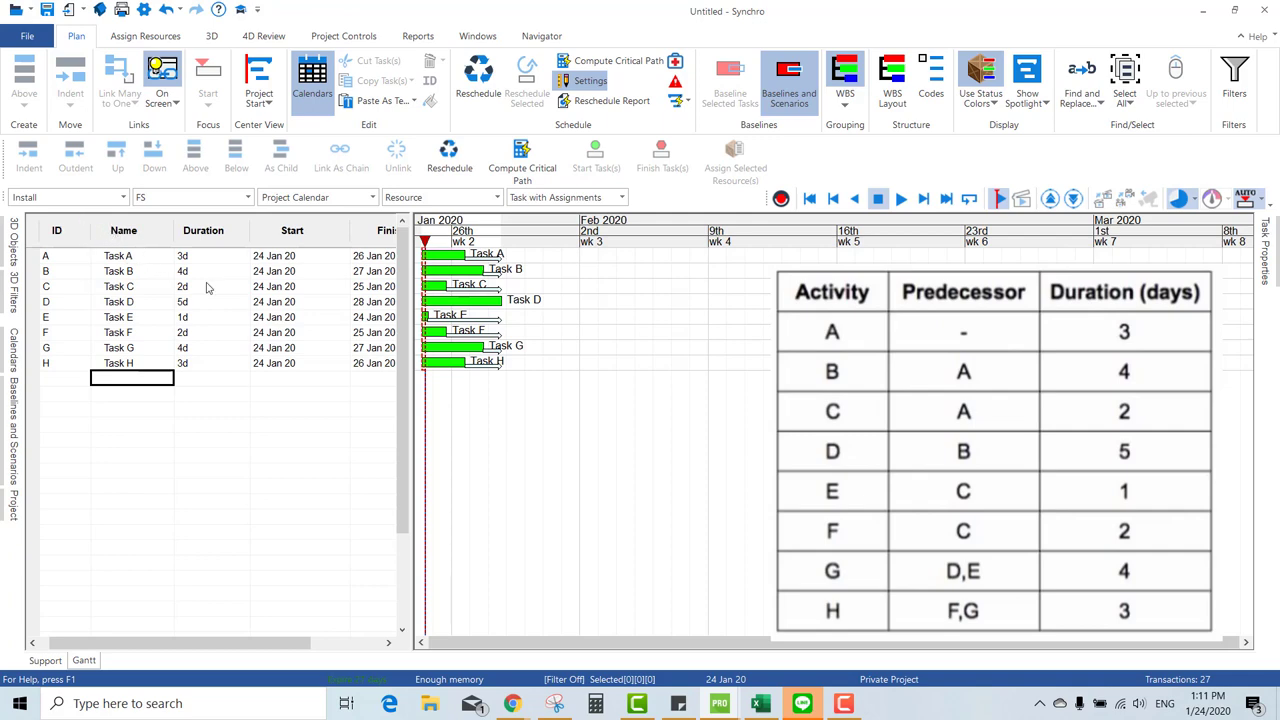
# - Link Task B finish-to-start after Task A and reschedule
pyautogui.click(80, 258)
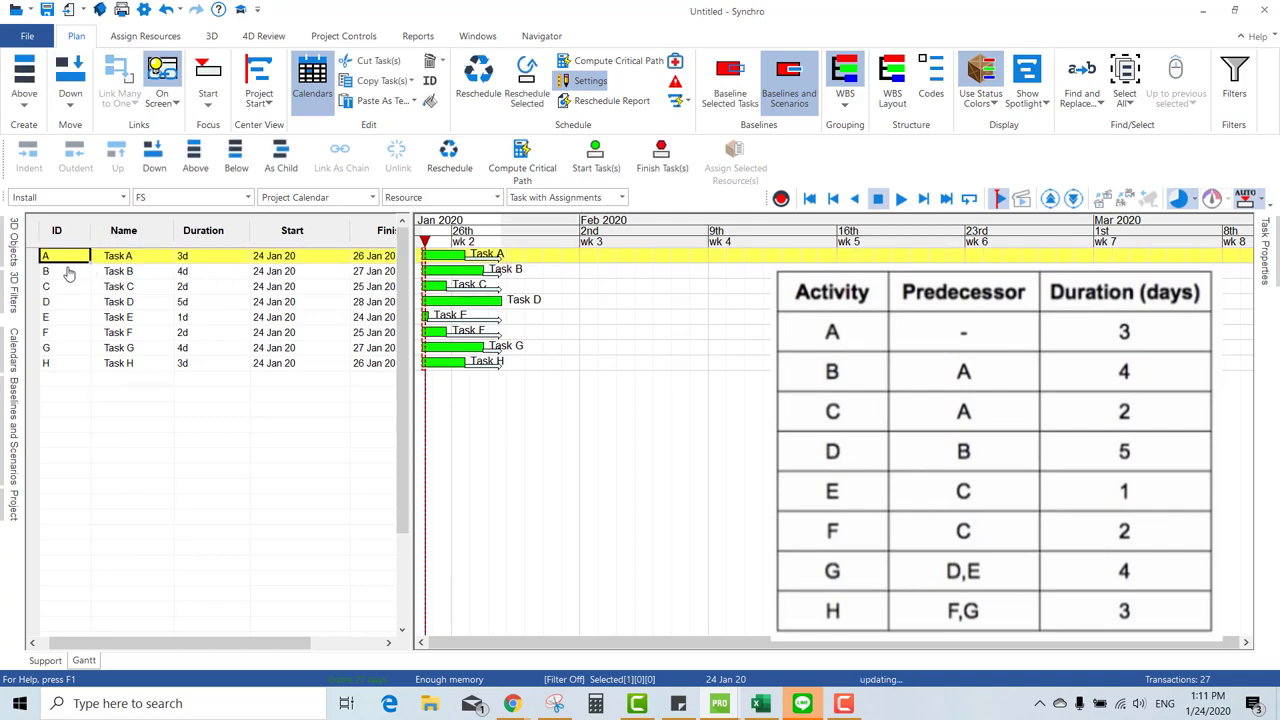
pyautogui.keyDown('ctrl'); pyautogui.click(66, 274); pyautogui.keyUp('ctrl')
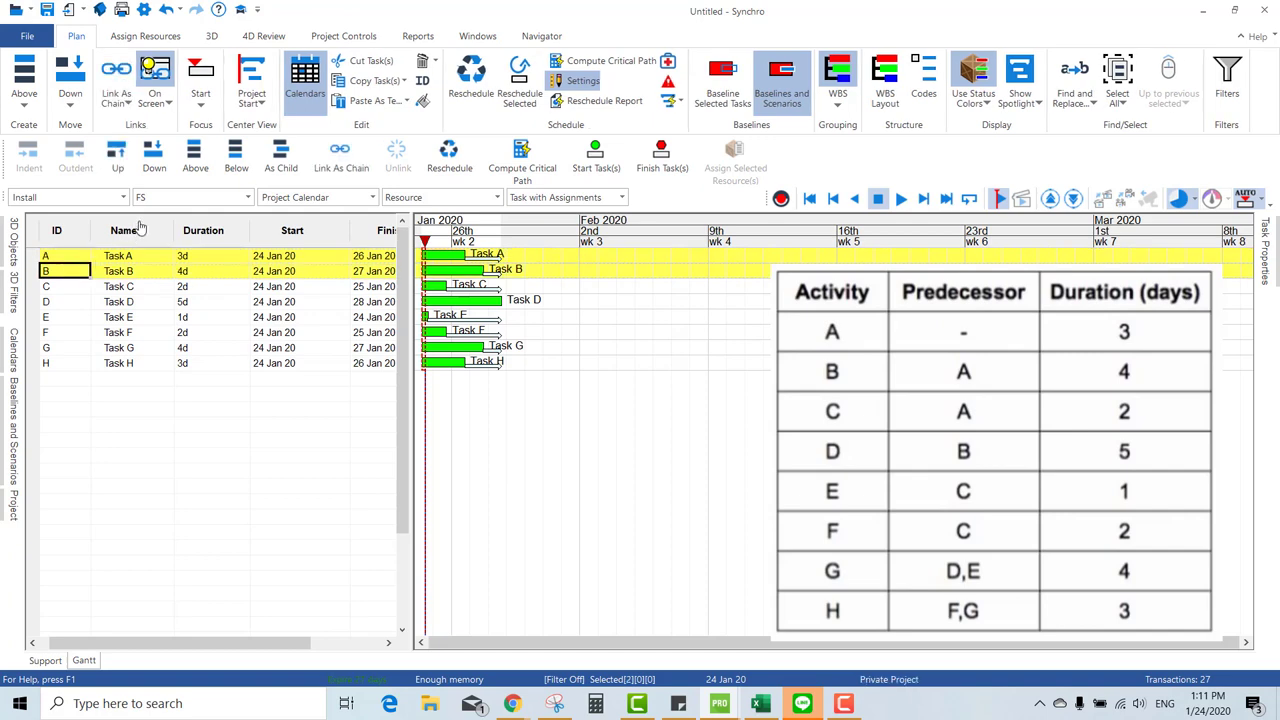
pyautogui.click(248, 198)
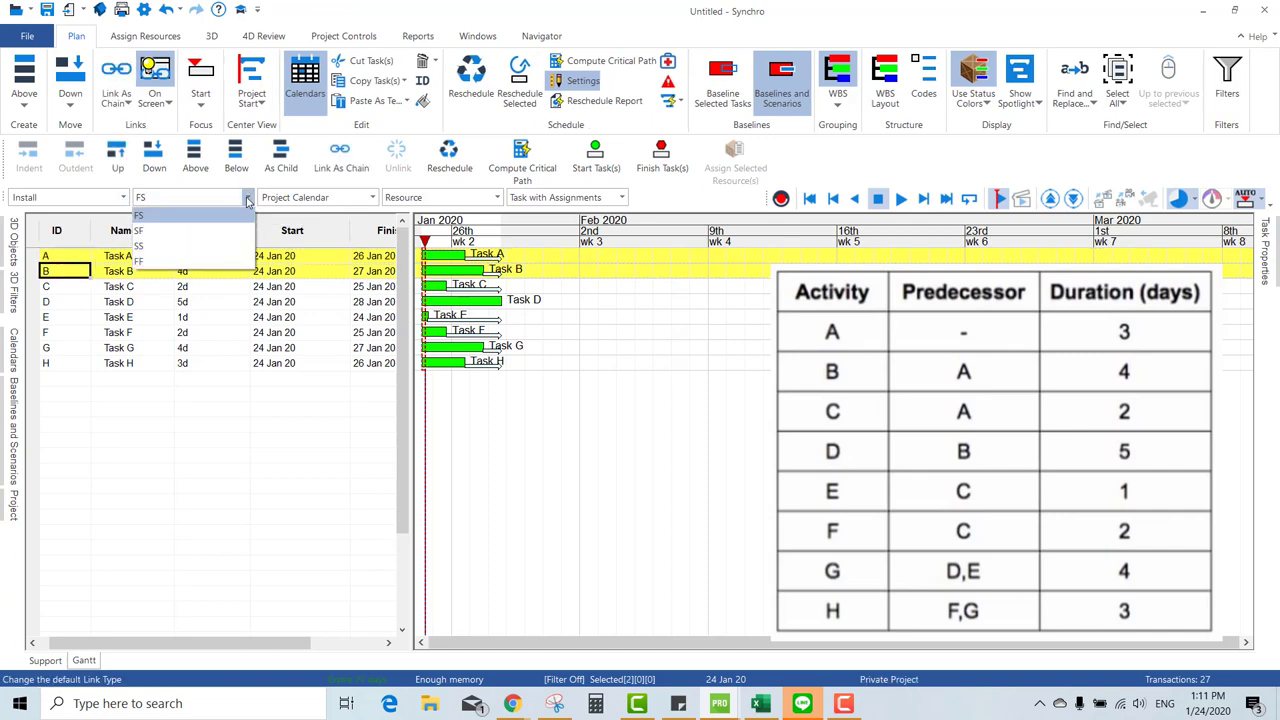
pyautogui.click(149, 217)
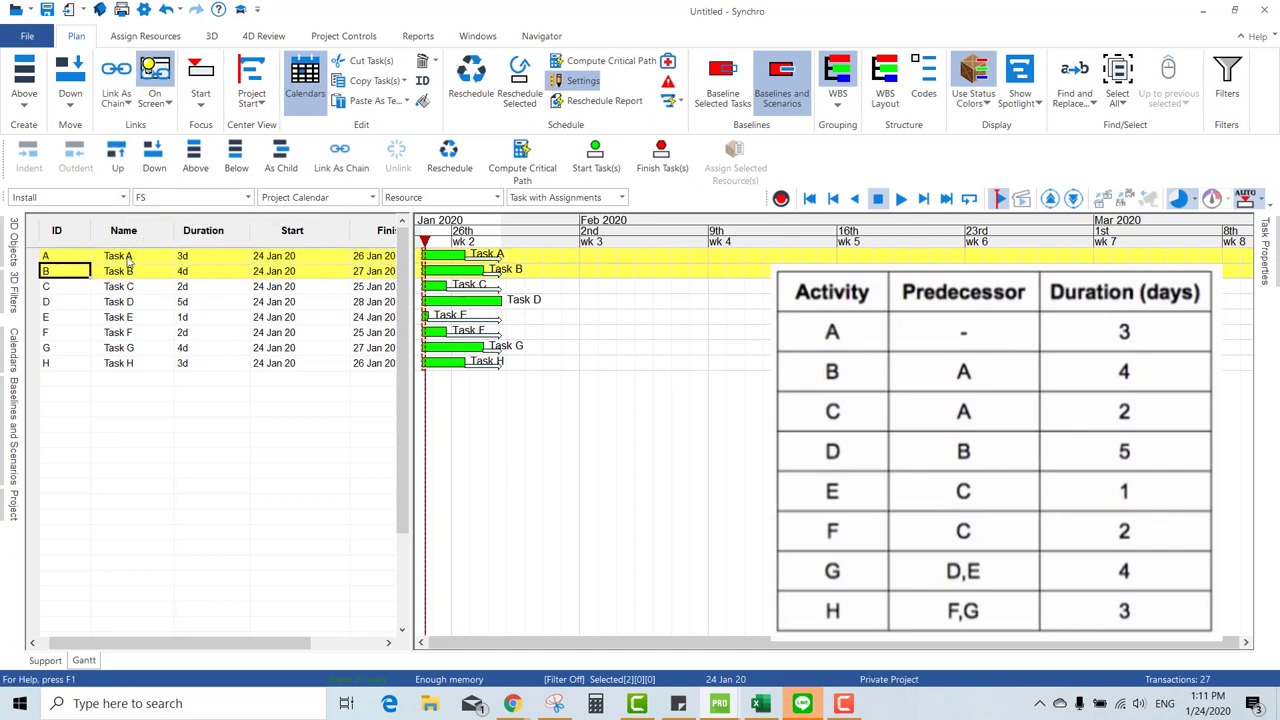
pyautogui.click(116, 72)
pyautogui.click(447, 168)
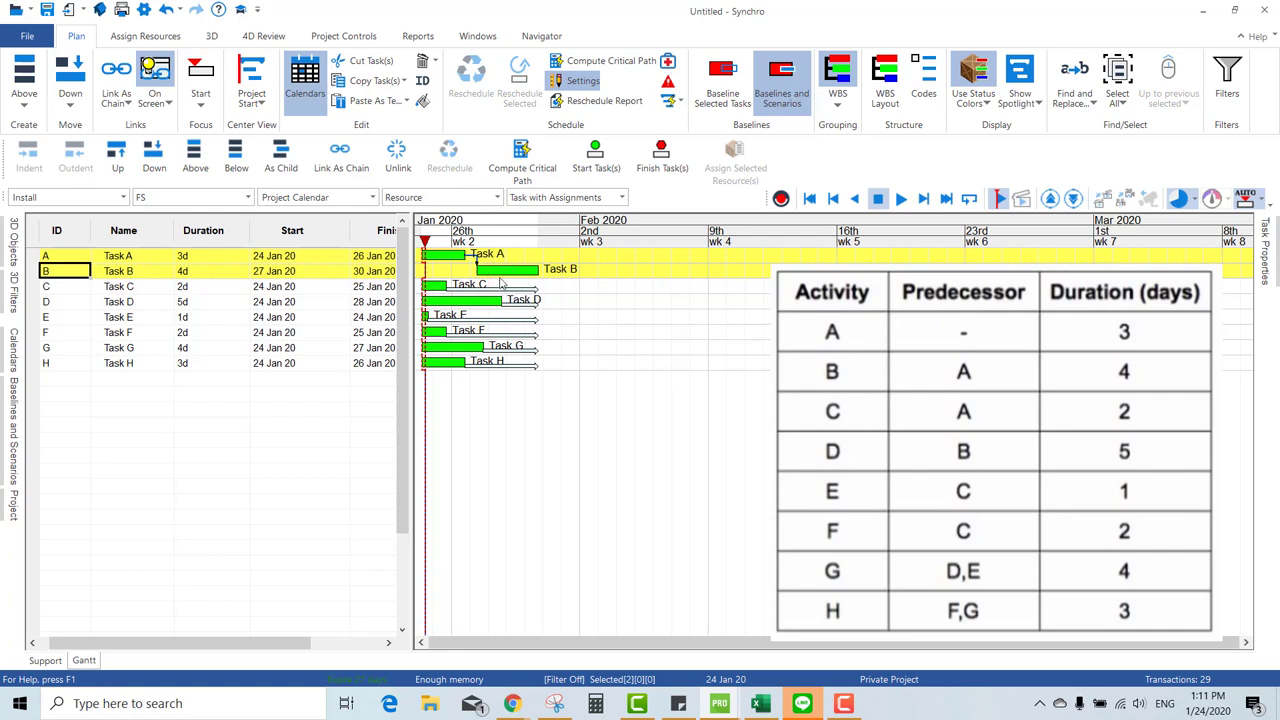
# - Link Task C after Task A and reschedule so it starts 27 Jan 20
pyautogui.click(65, 257)
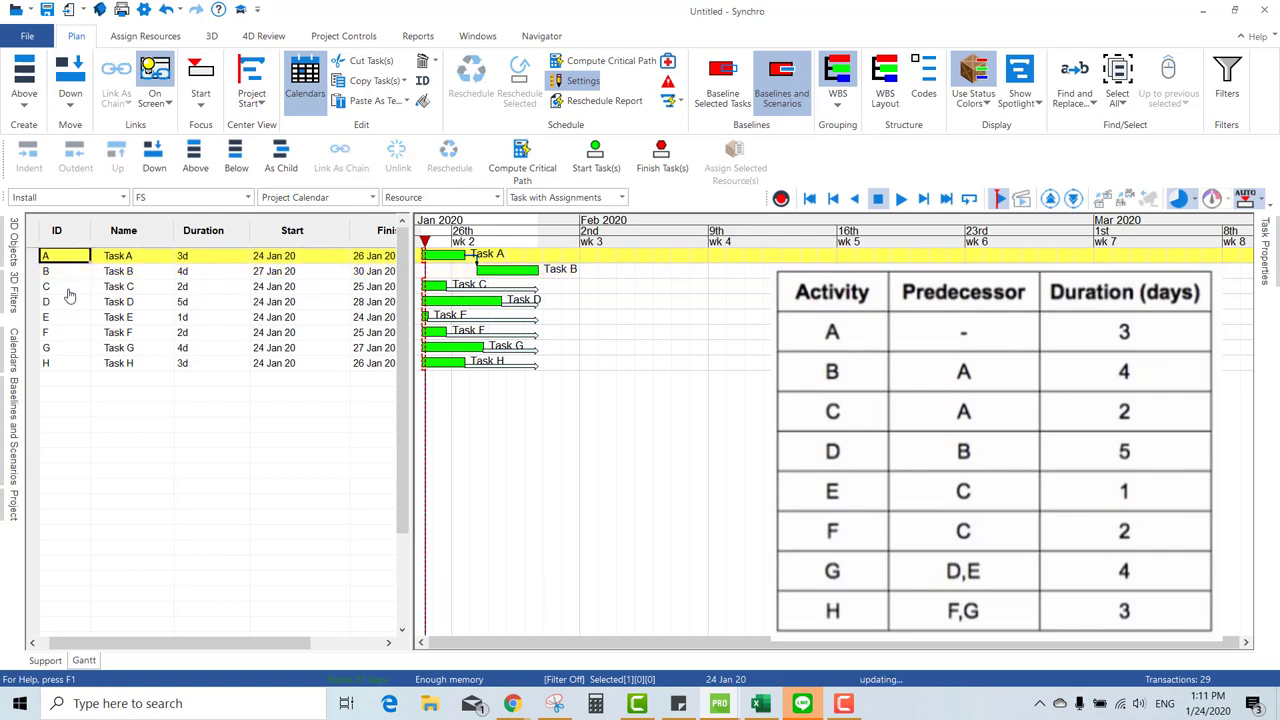
pyautogui.keyDown('ctrl'); pyautogui.click(68, 287); pyautogui.keyUp('ctrl')
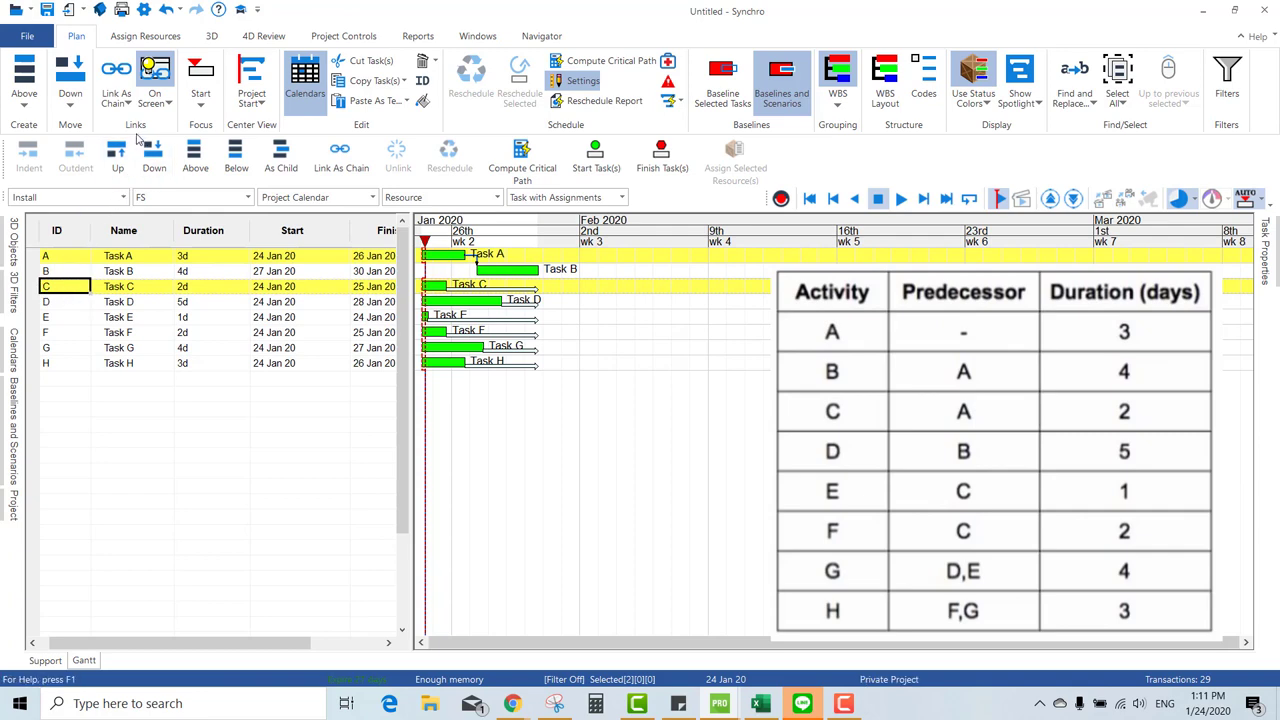
pyautogui.click(116, 72)
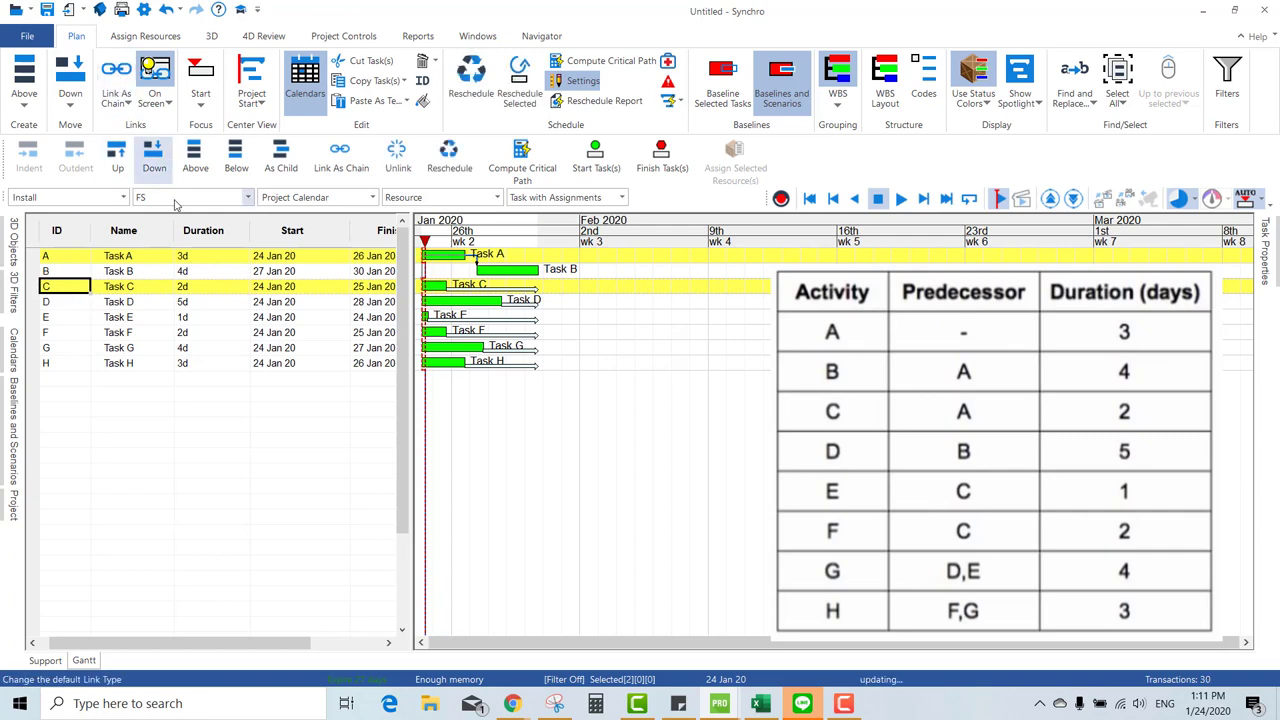
pyautogui.click(442, 160)
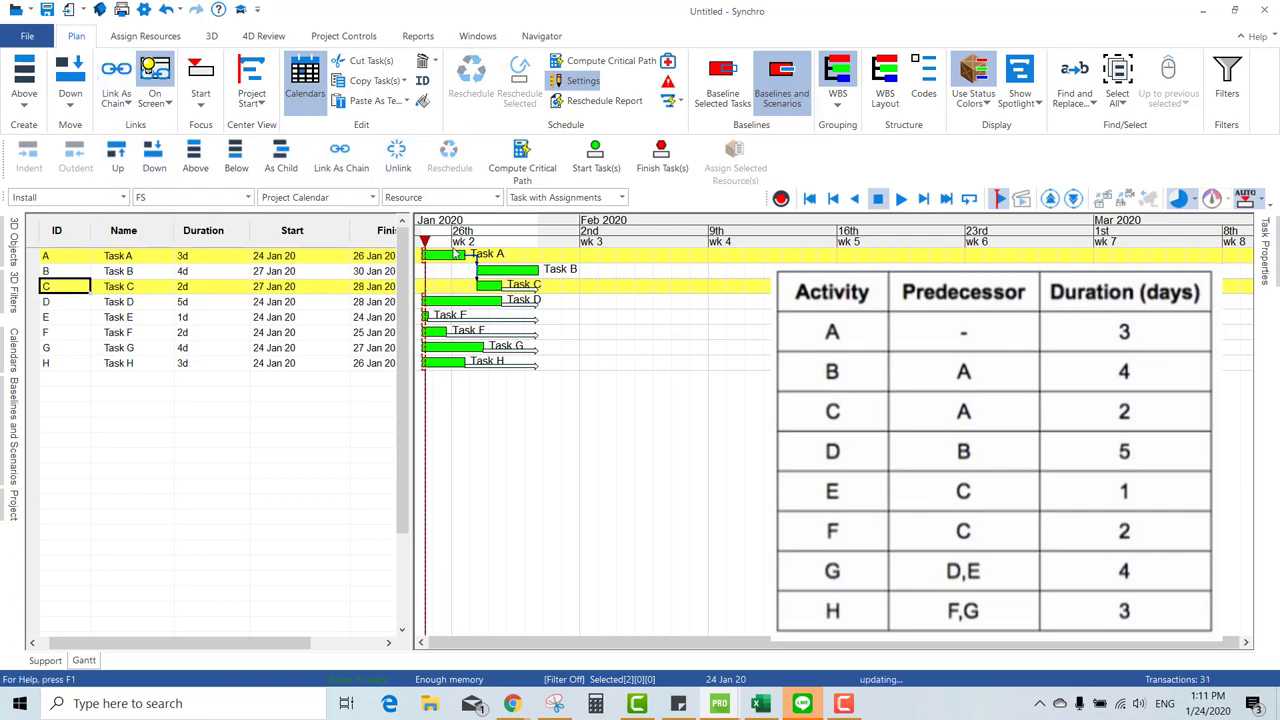
pyautogui.rightClick(318, 230)
# - Add a Predecessors column directly after Name and narrow it to reveal Duration and Start
pyautogui.click(405, 268)
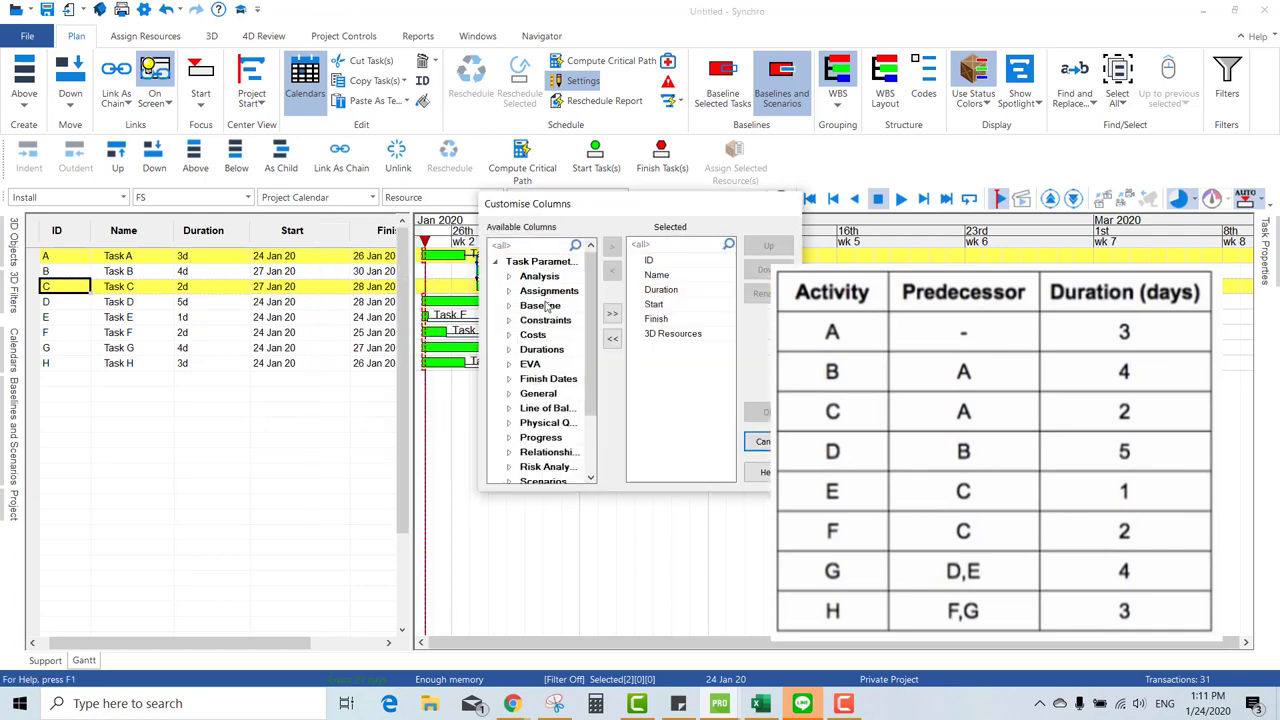
pyautogui.click(526, 245)
pyautogui.write('prede')
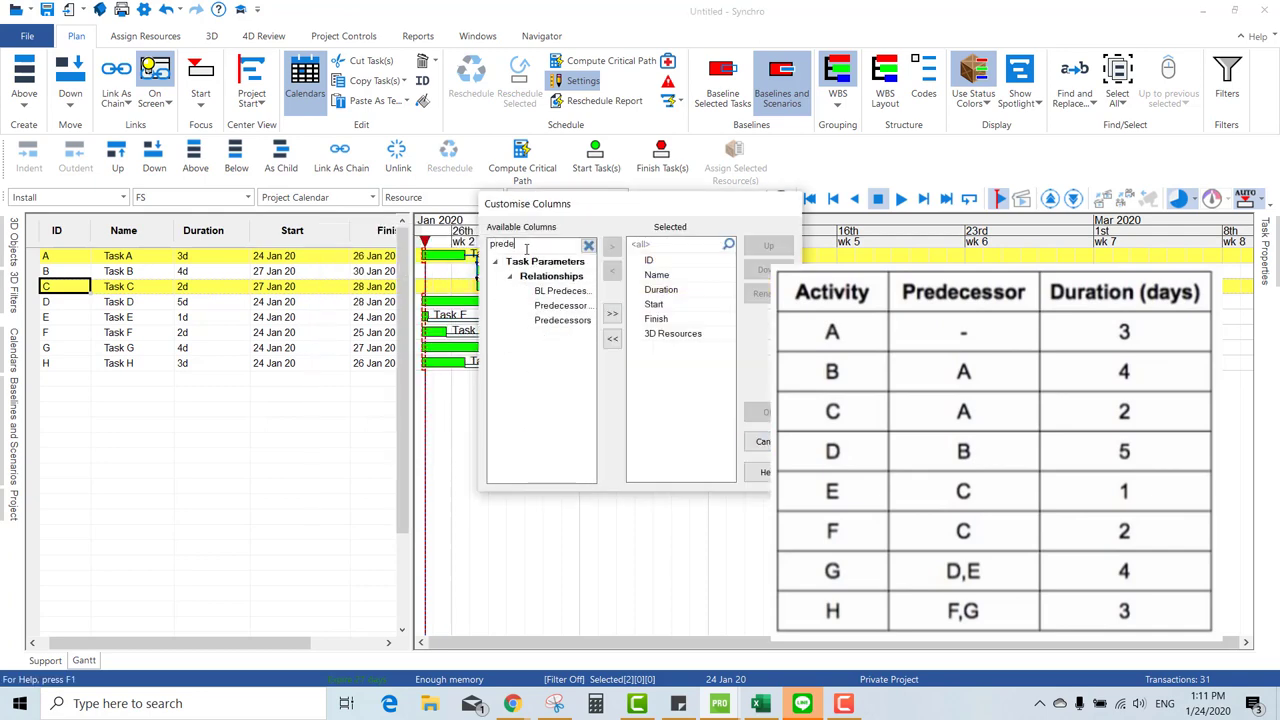
pyautogui.doubleClick(562, 320)
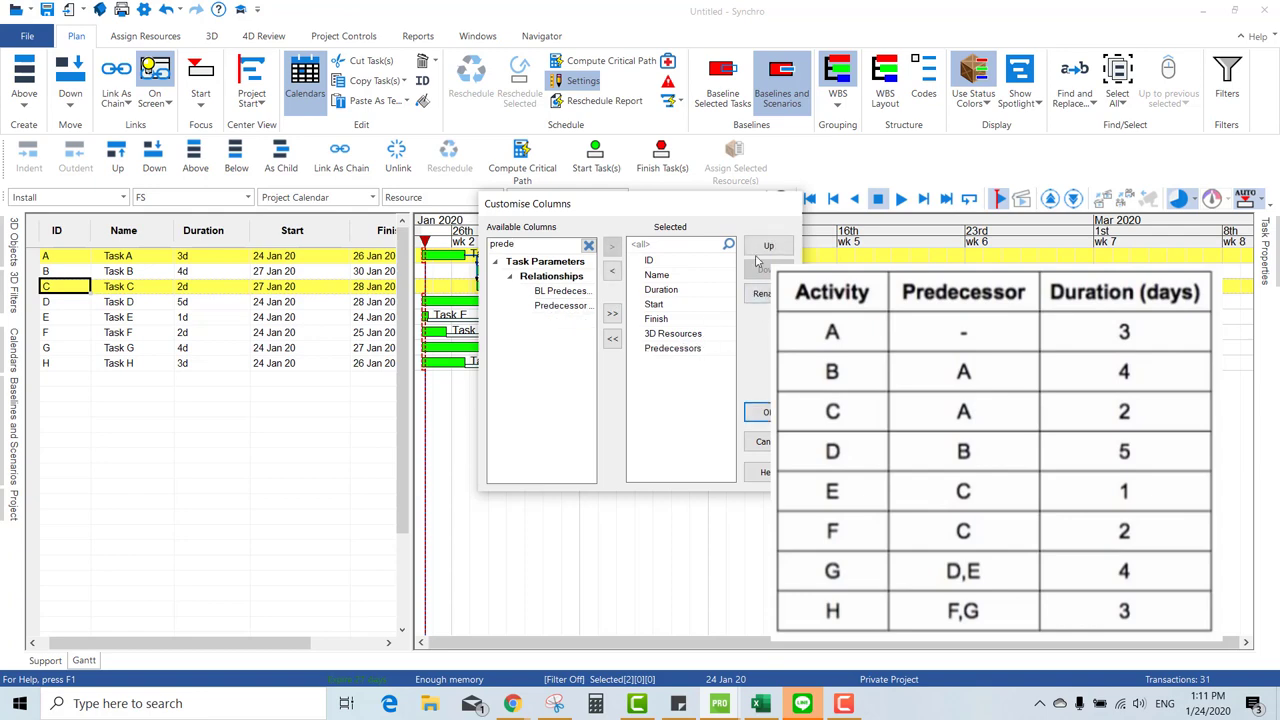
pyautogui.click(768, 246)
pyautogui.tripleClick(770, 246)
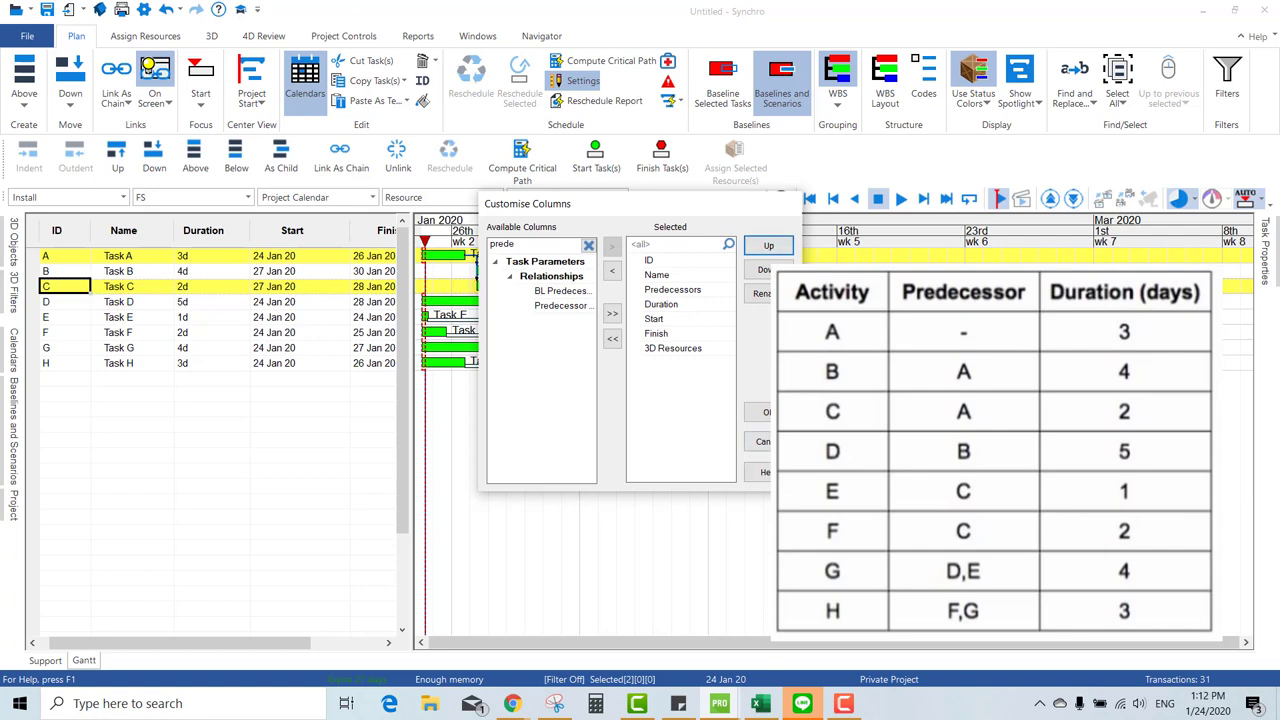
pyautogui.click(762, 412)
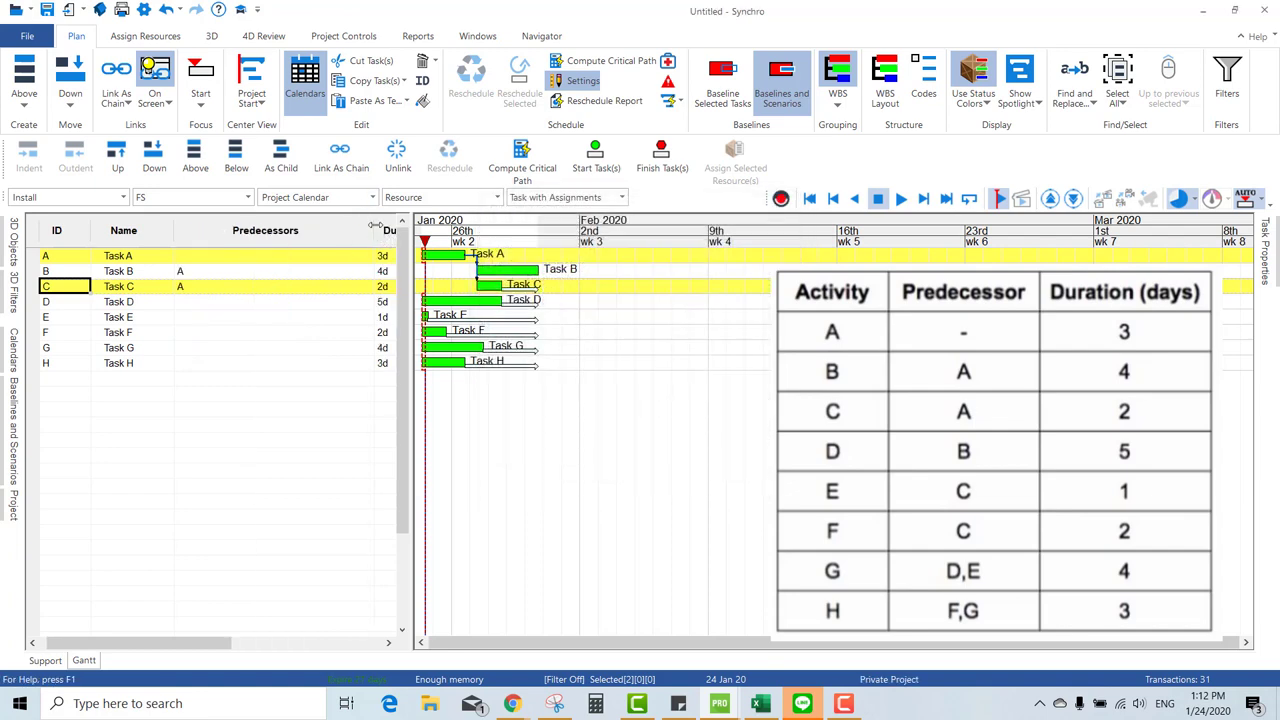
pyautogui.moveTo(376, 226); pyautogui.dragTo(231, 238)
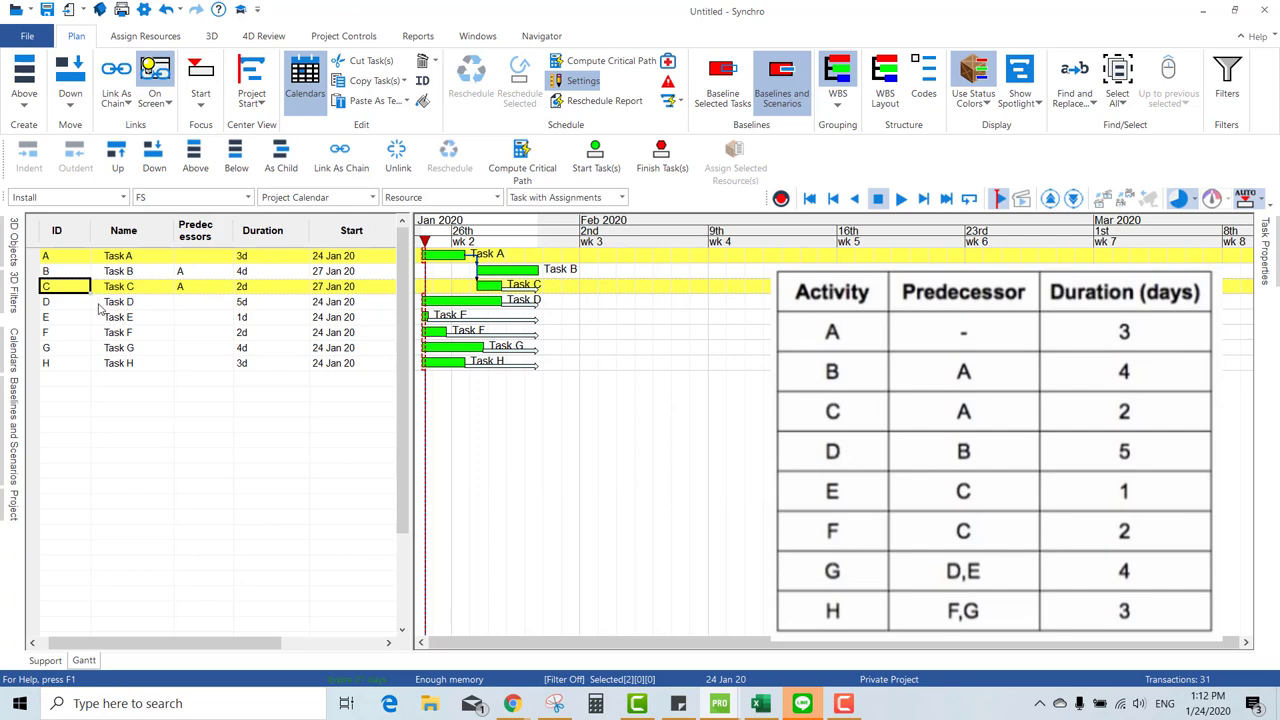
# - Link Task D after Task B, and Tasks E and F after Task C, rescheduling
pyautogui.click(60, 303)
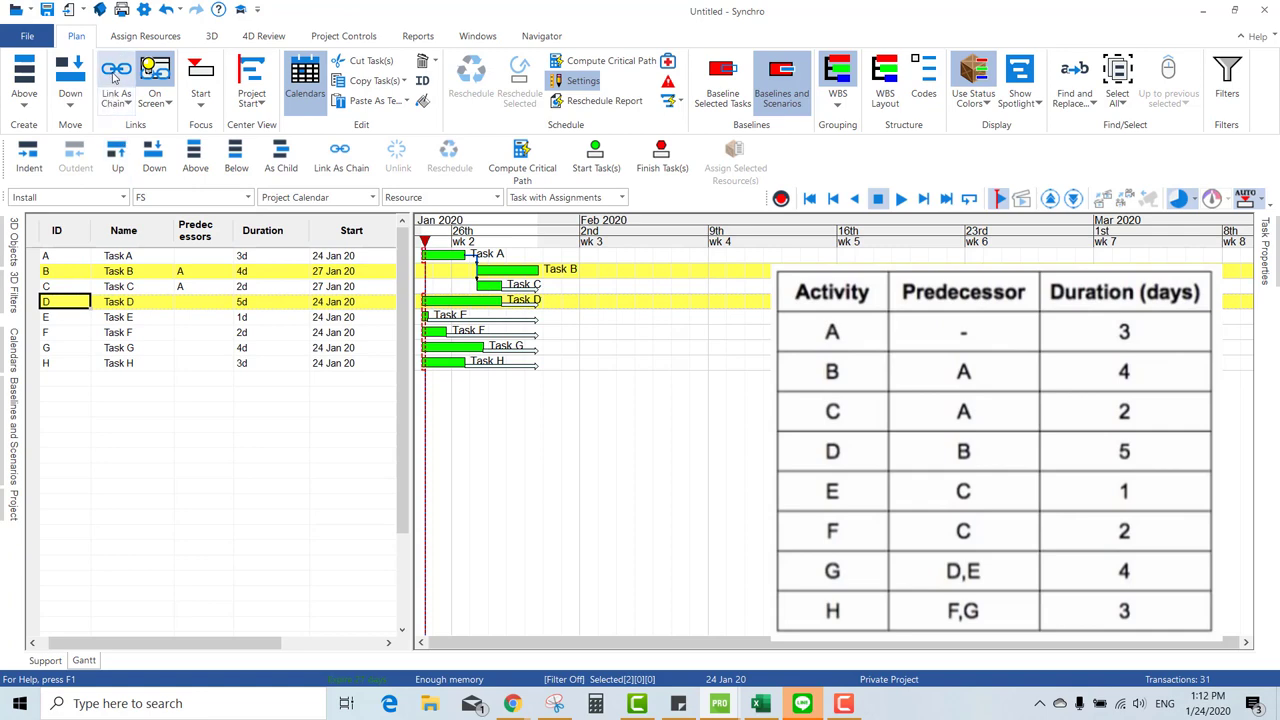
pyautogui.click(116, 72)
pyautogui.click(449, 155)
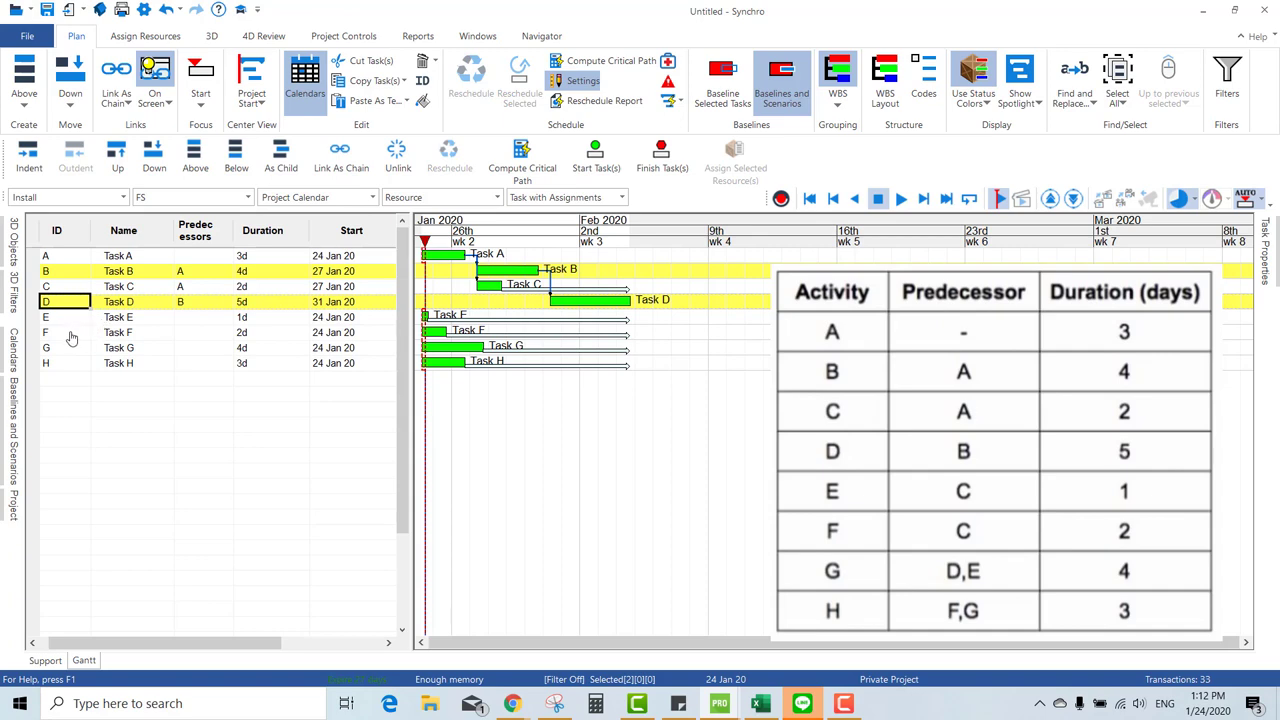
pyautogui.click(65, 288)
pyautogui.keyDown('ctrl'); pyautogui.click(65, 320); pyautogui.keyUp('ctrl')
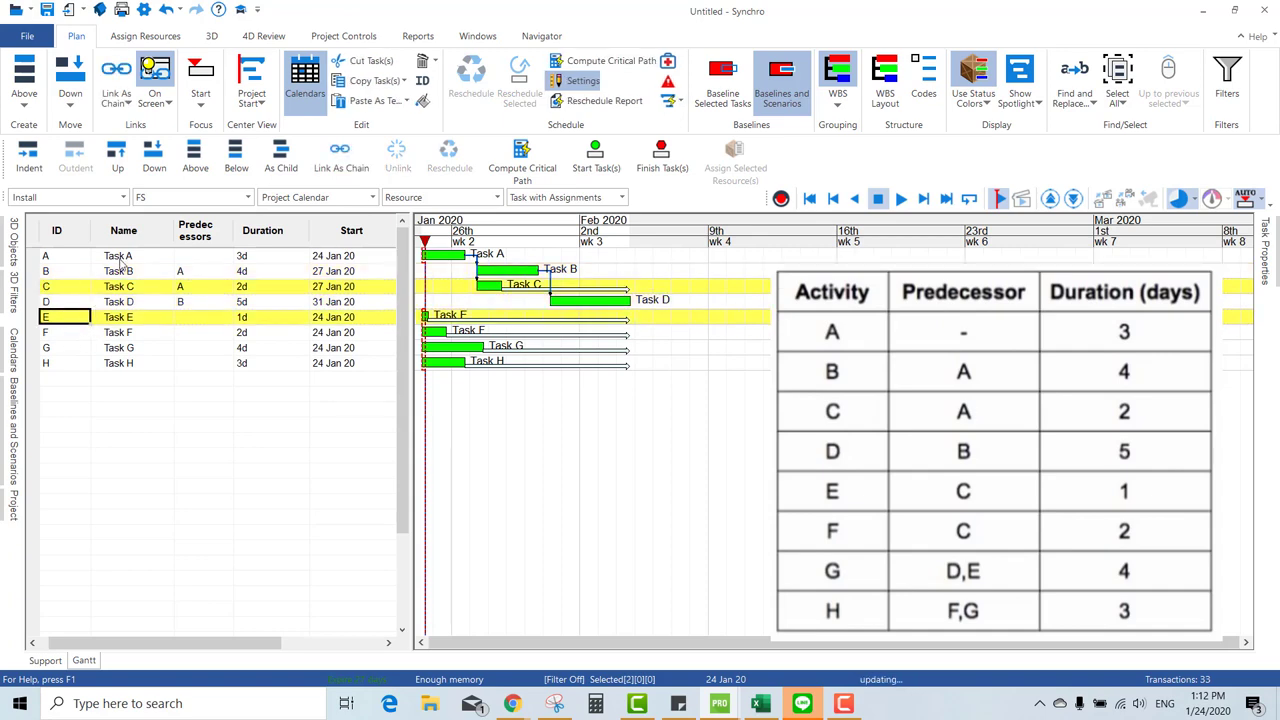
pyautogui.click(340, 155)
pyautogui.click(430, 166)
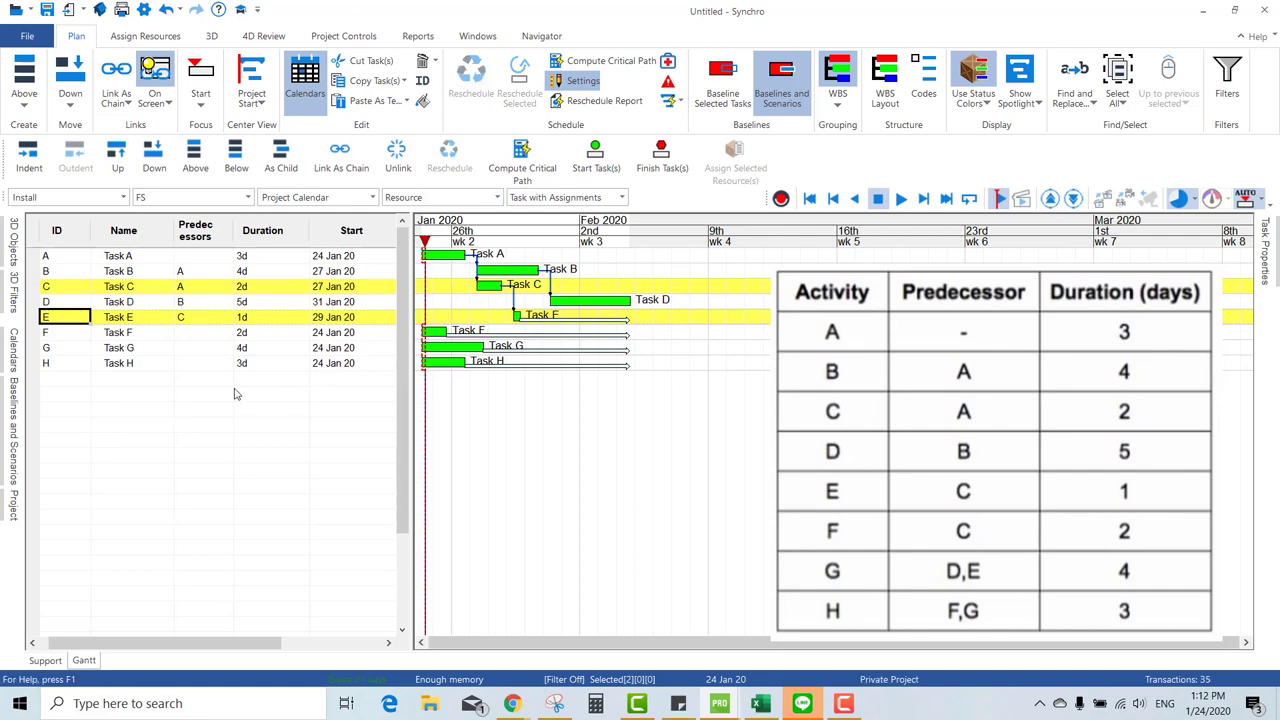
pyautogui.click(141, 333)
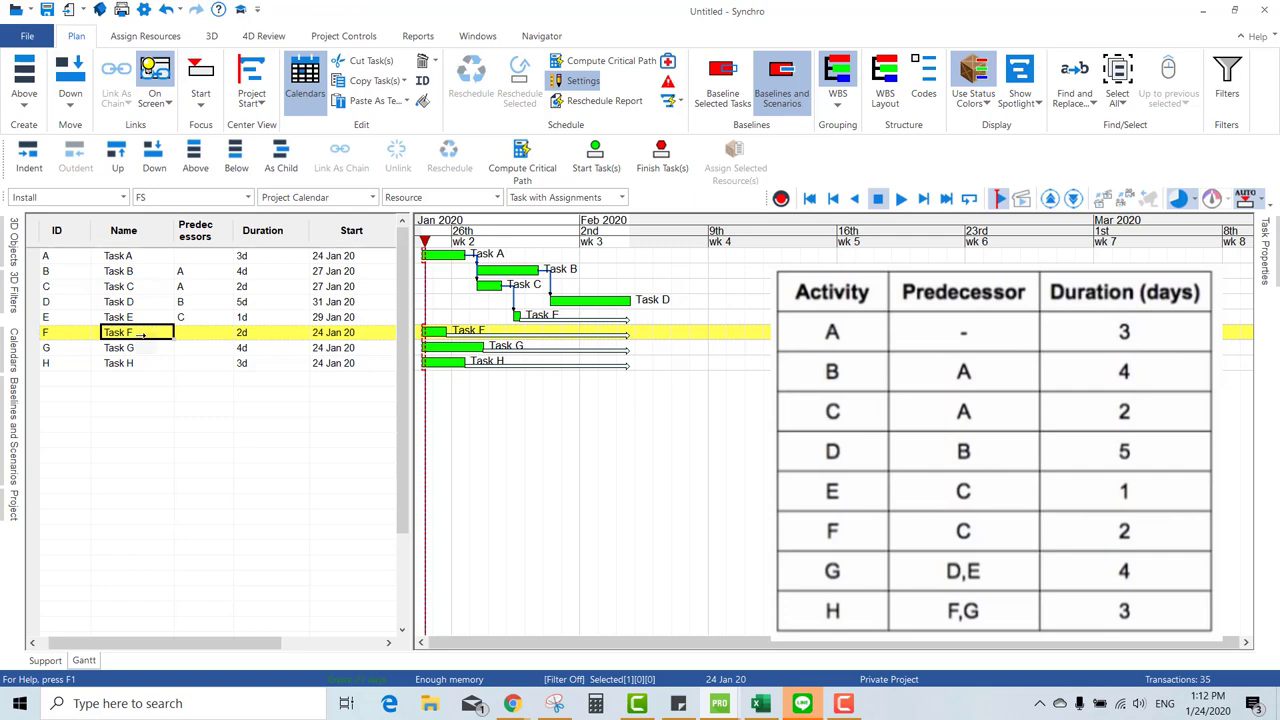
pyautogui.click(143, 288)
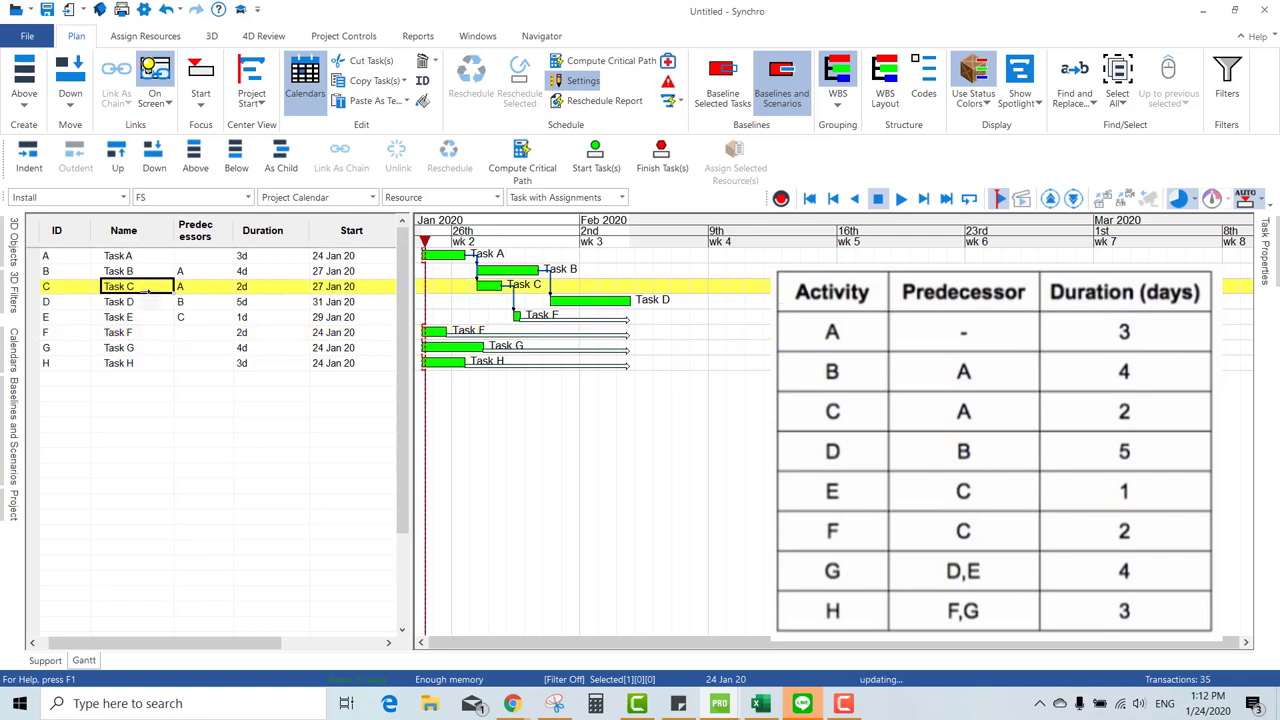
pyautogui.keyDown('ctrl'); pyautogui.click(143, 333); pyautogui.keyUp('ctrl')
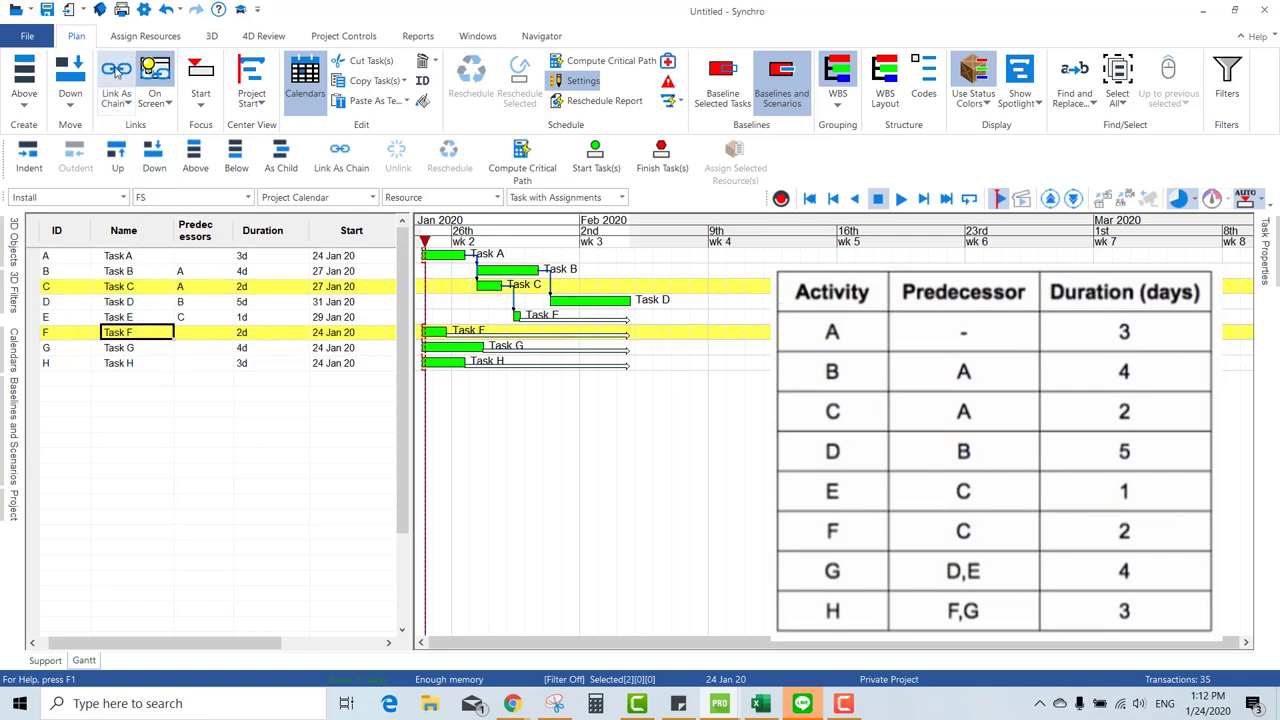
pyautogui.click(341, 155)
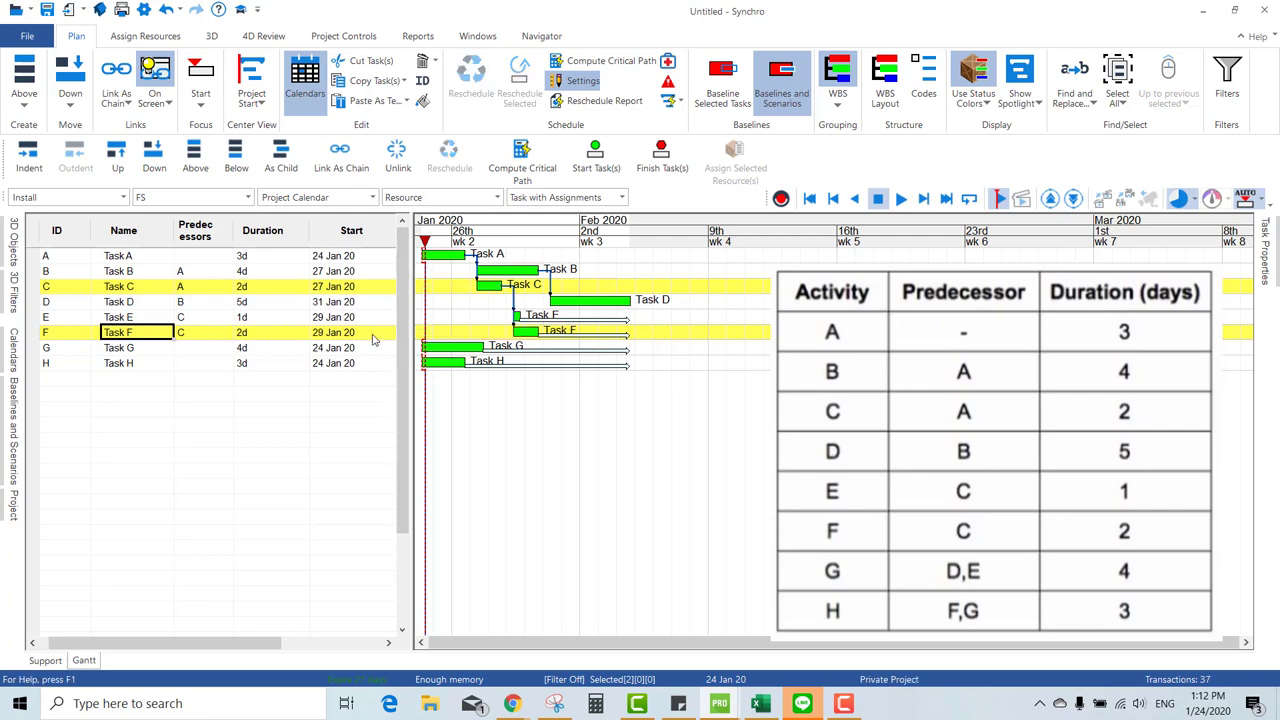
# - Select Tasks D, E and G and bring up the linking options
pyautogui.click(62, 303)
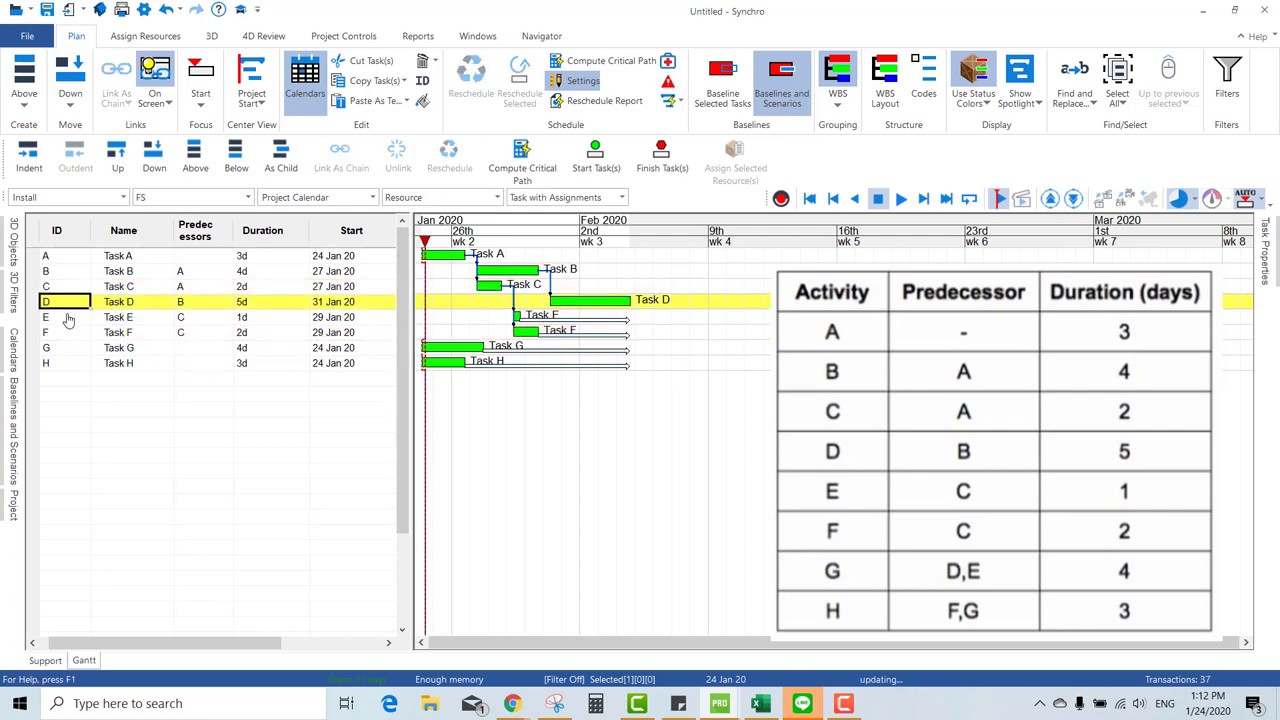
pyautogui.keyDown('ctrl'); pyautogui.click(72, 319); pyautogui.keyUp('ctrl')
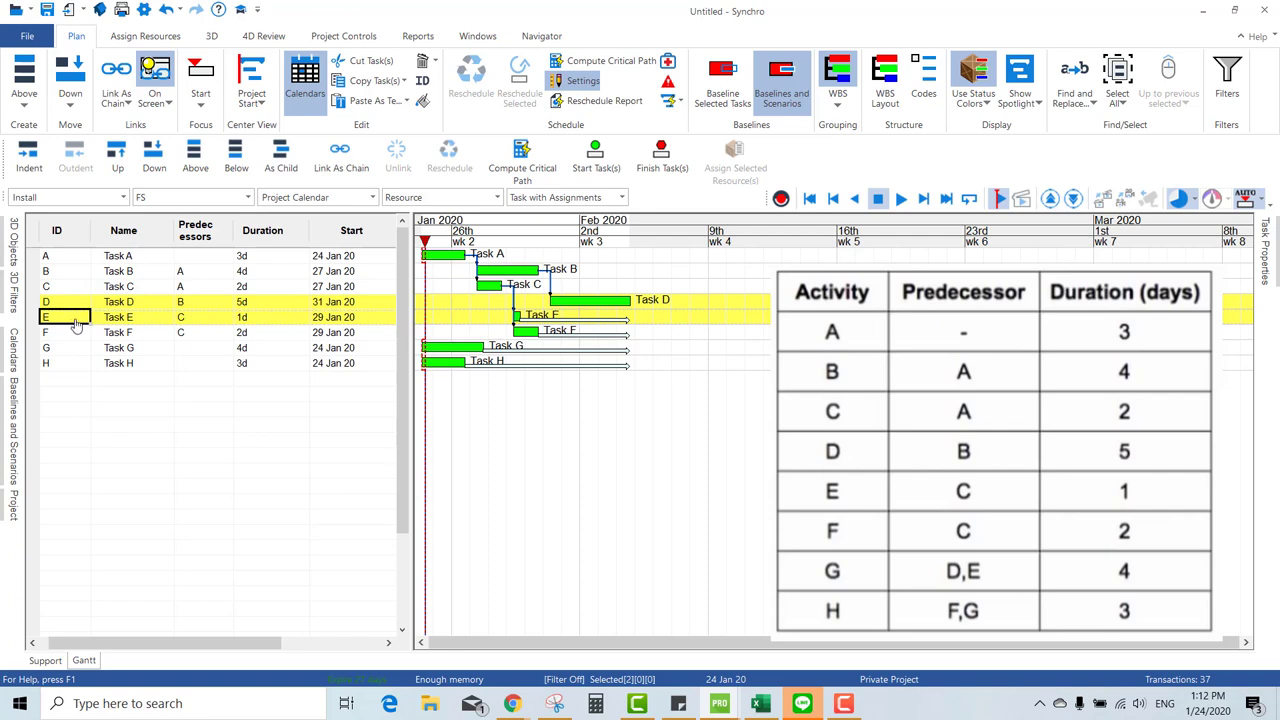
pyautogui.keyDown('ctrl'); pyautogui.click(66, 348); pyautogui.keyUp('ctrl')
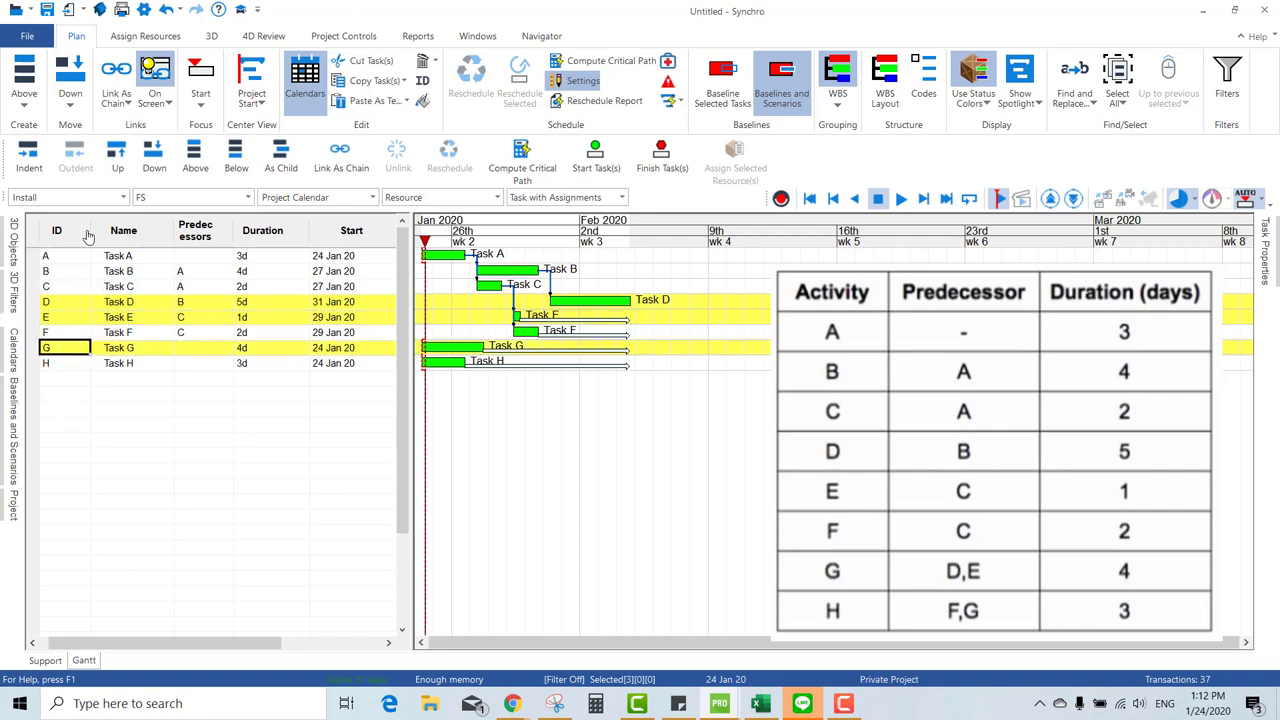
pyautogui.click(116, 98)
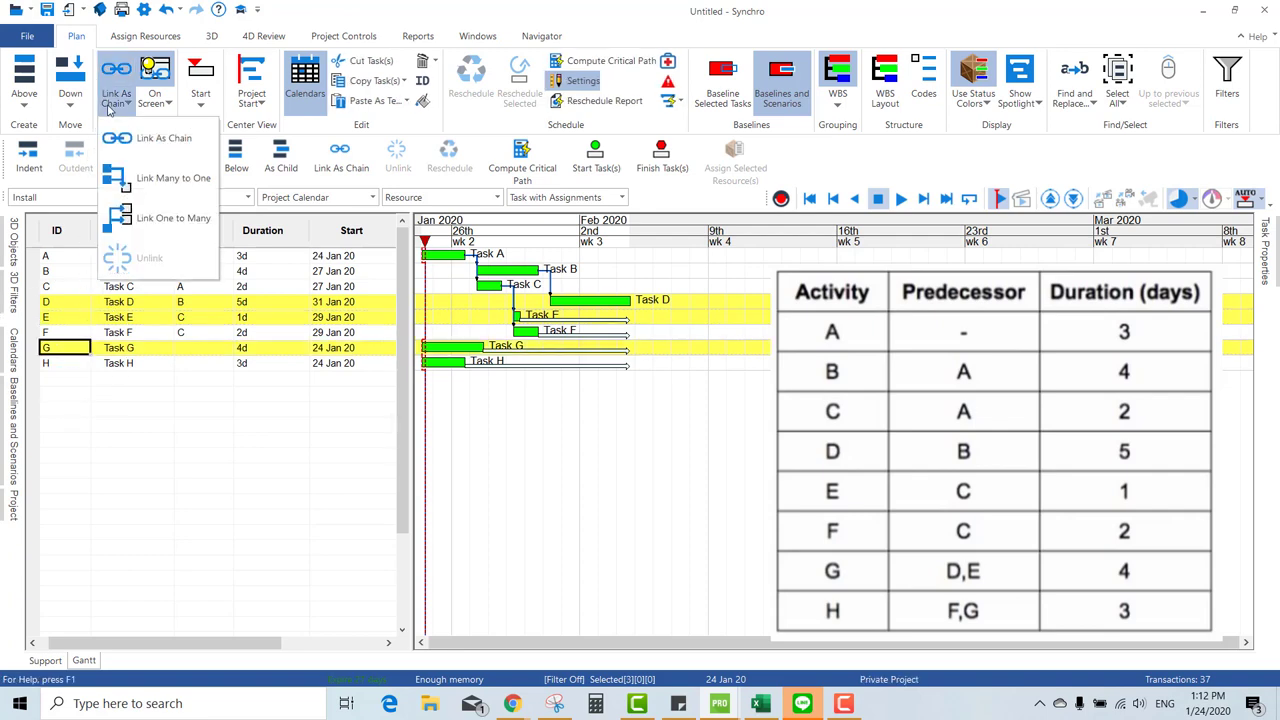
# - Link D,E many-to-one into Task G and F,G into Task H, rescheduling H to 9 Feb 20
pyautogui.click(168, 183)
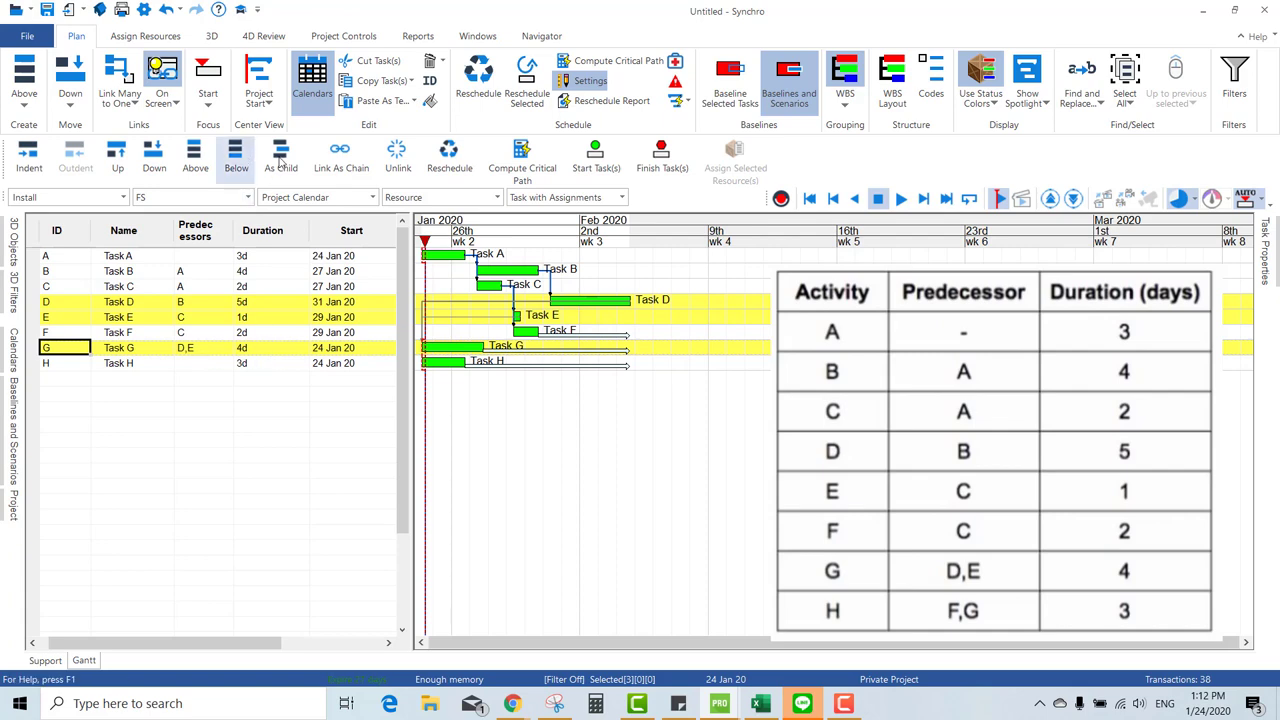
pyautogui.click(449, 158)
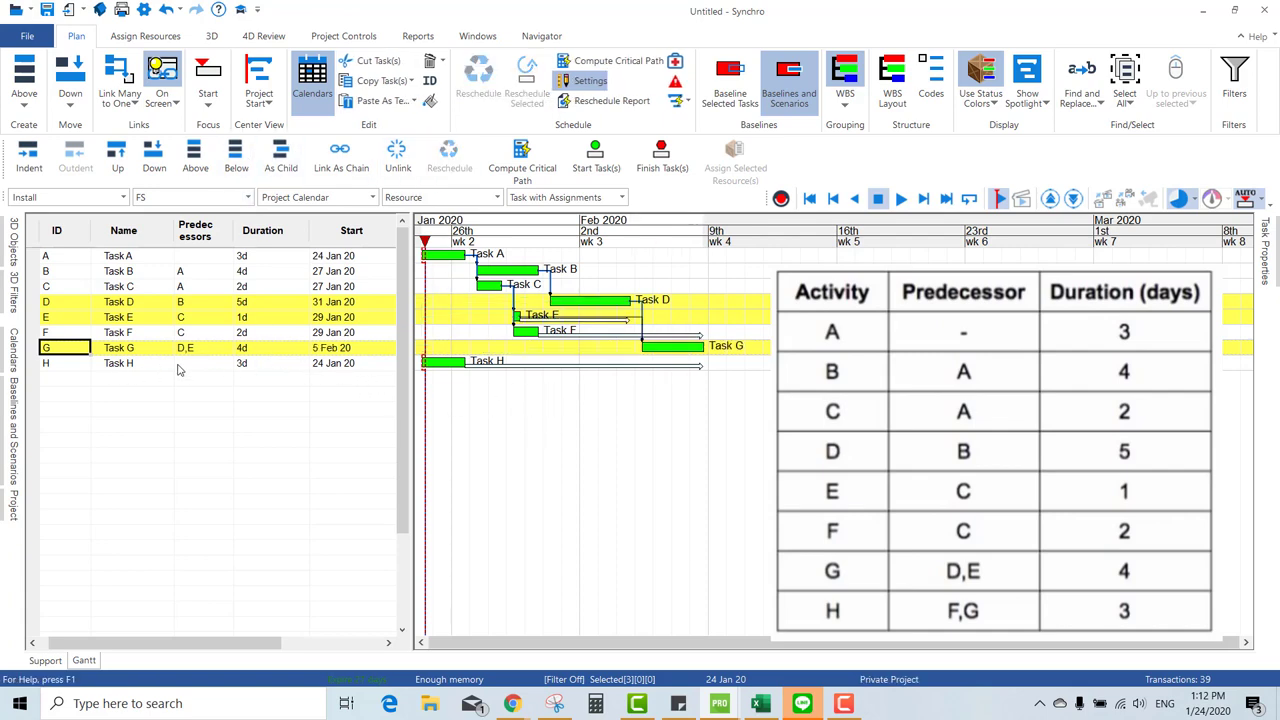
pyautogui.click(70, 333)
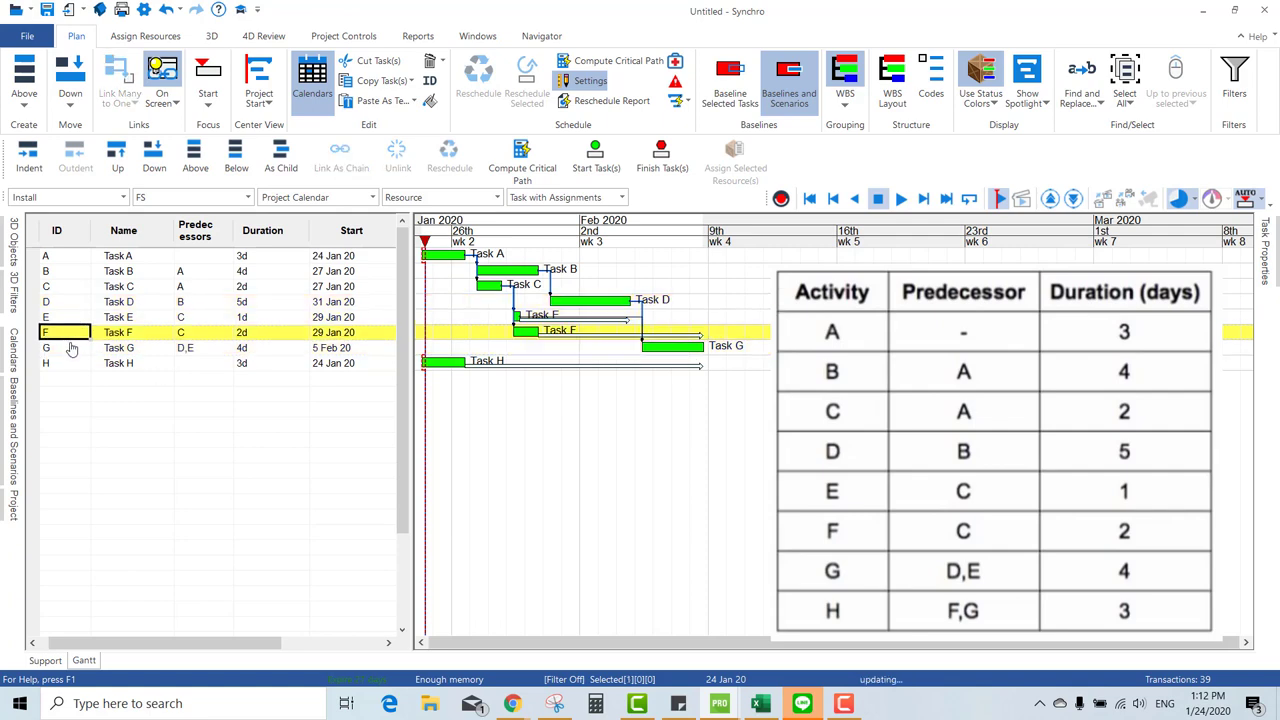
pyautogui.keyDown('ctrl'); pyautogui.click(65, 348); pyautogui.keyUp('ctrl')
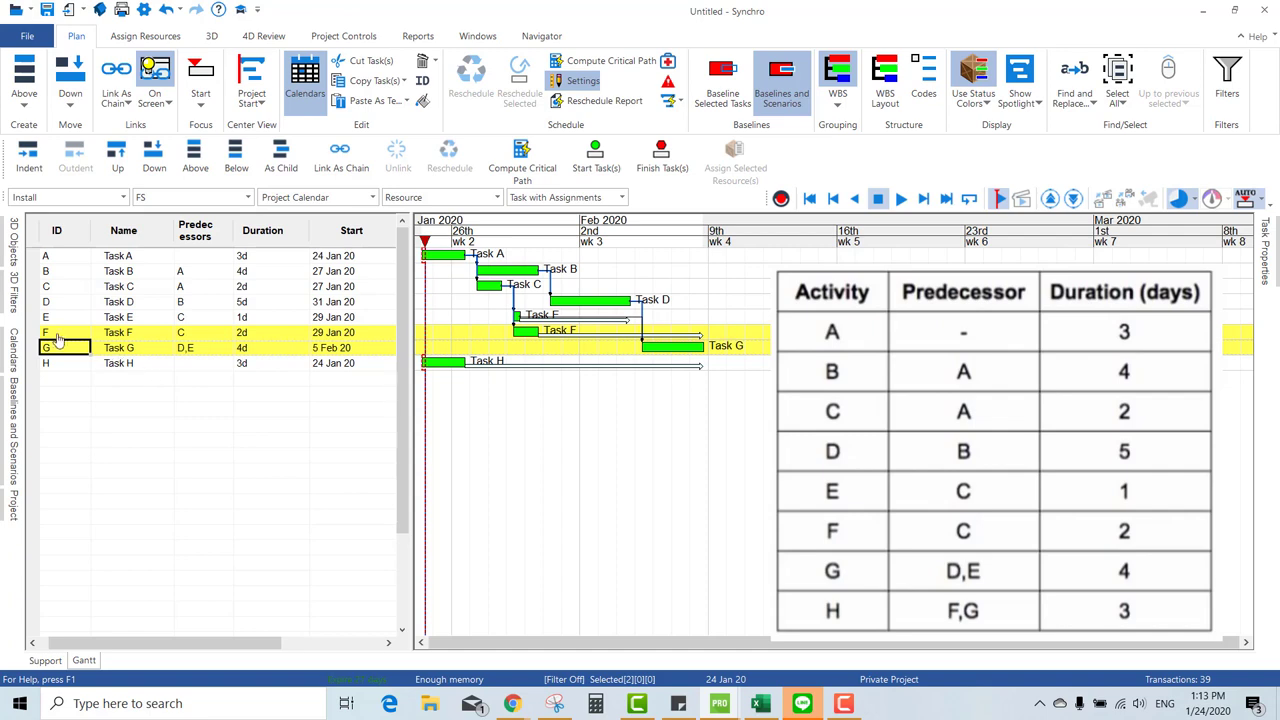
pyautogui.keyDown('ctrl'); pyautogui.click(80, 364); pyautogui.keyUp('ctrl')
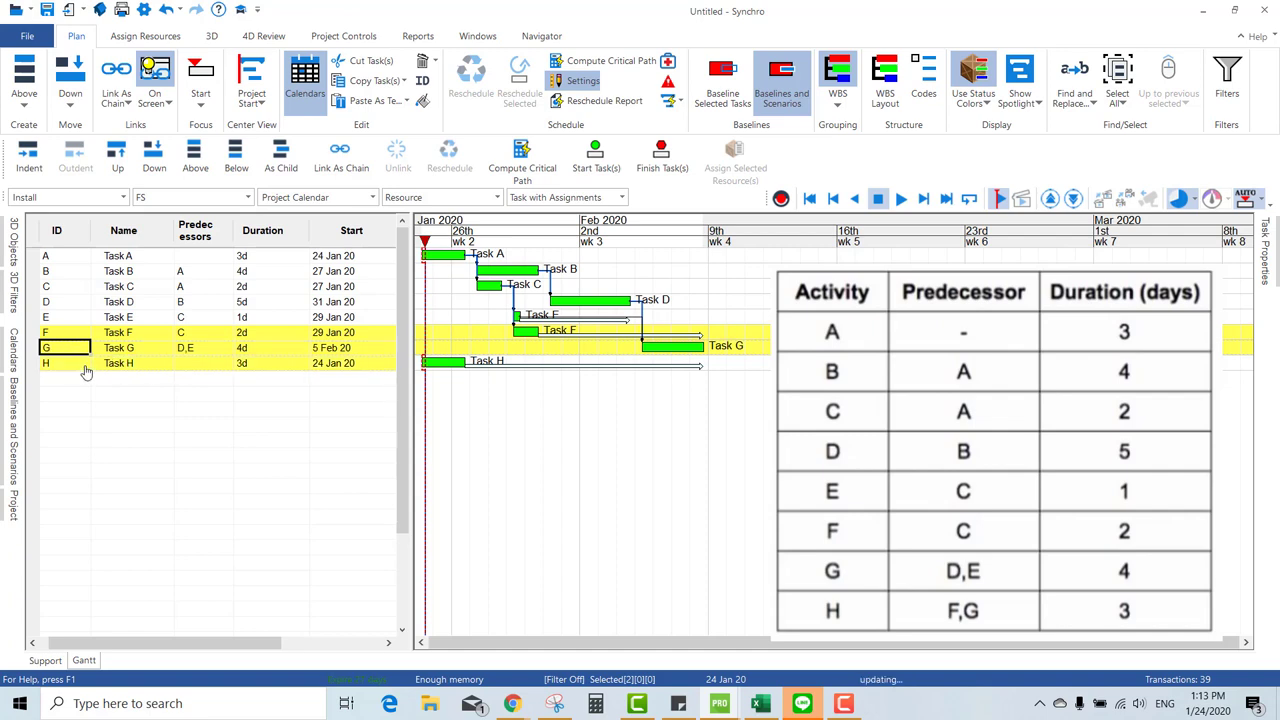
pyautogui.click(126, 104)
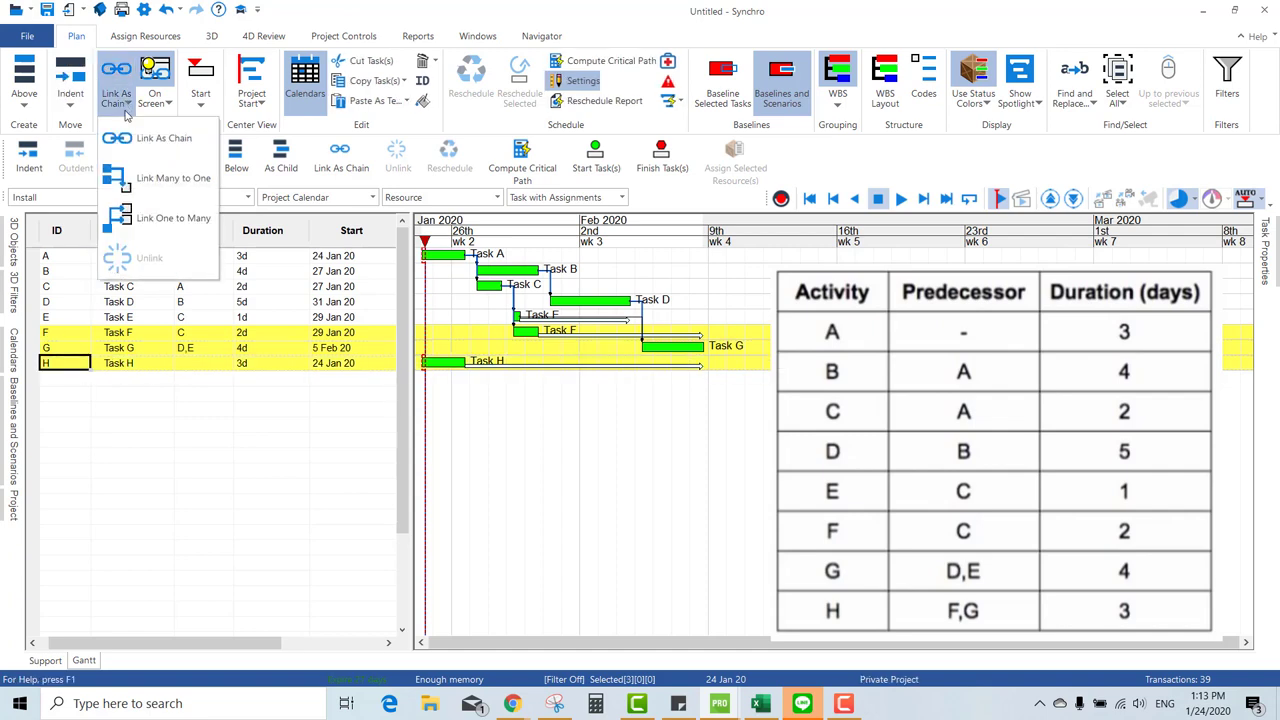
pyautogui.click(170, 180)
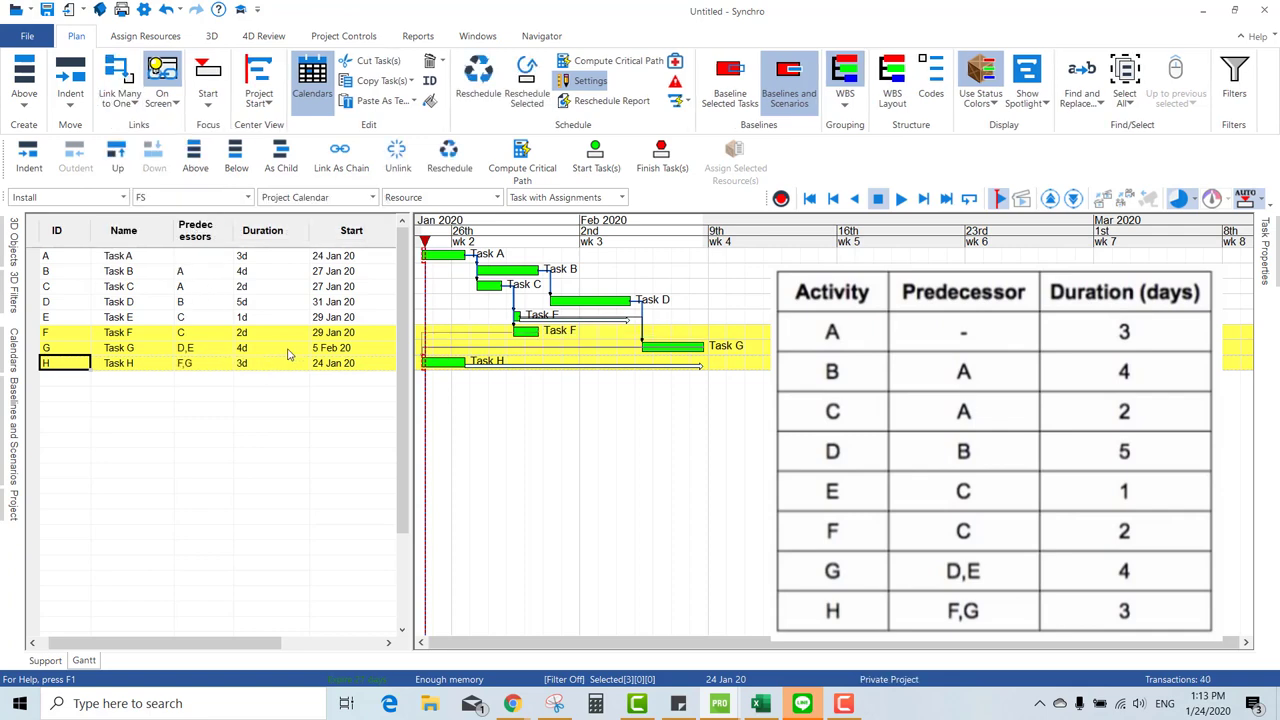
pyautogui.click(449, 158)
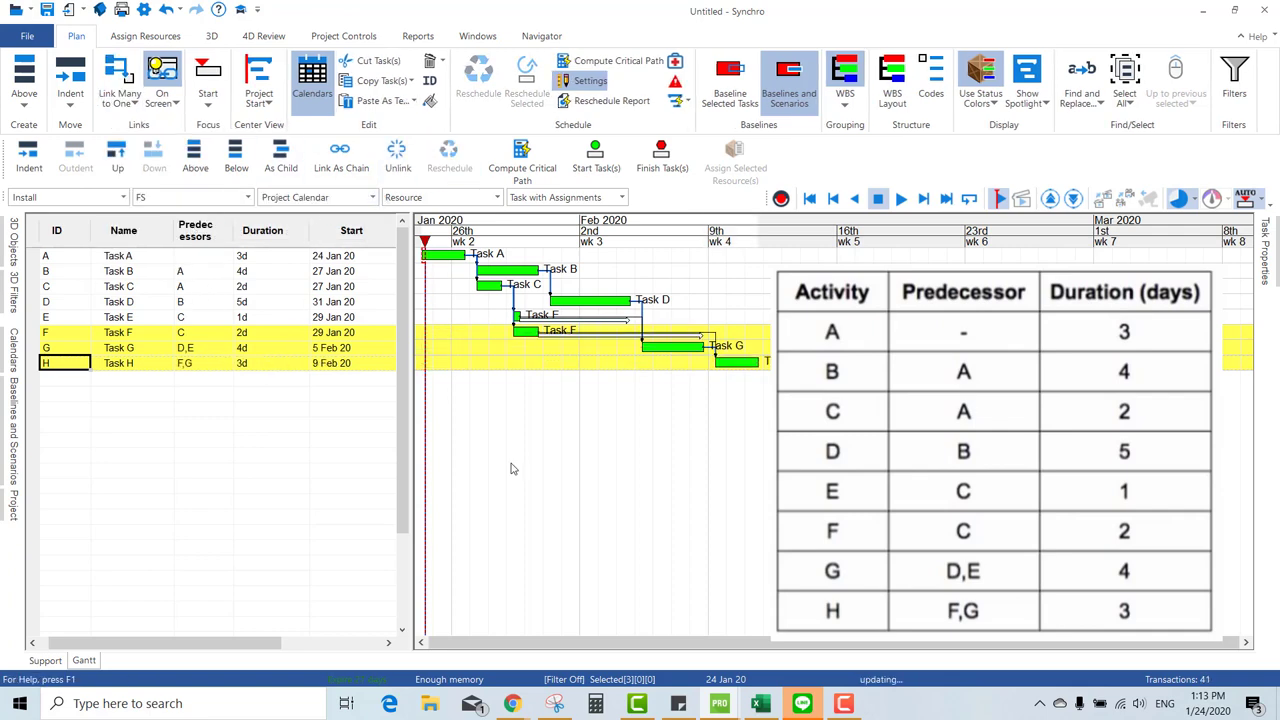
pyautogui.doubleClick(606, 455)
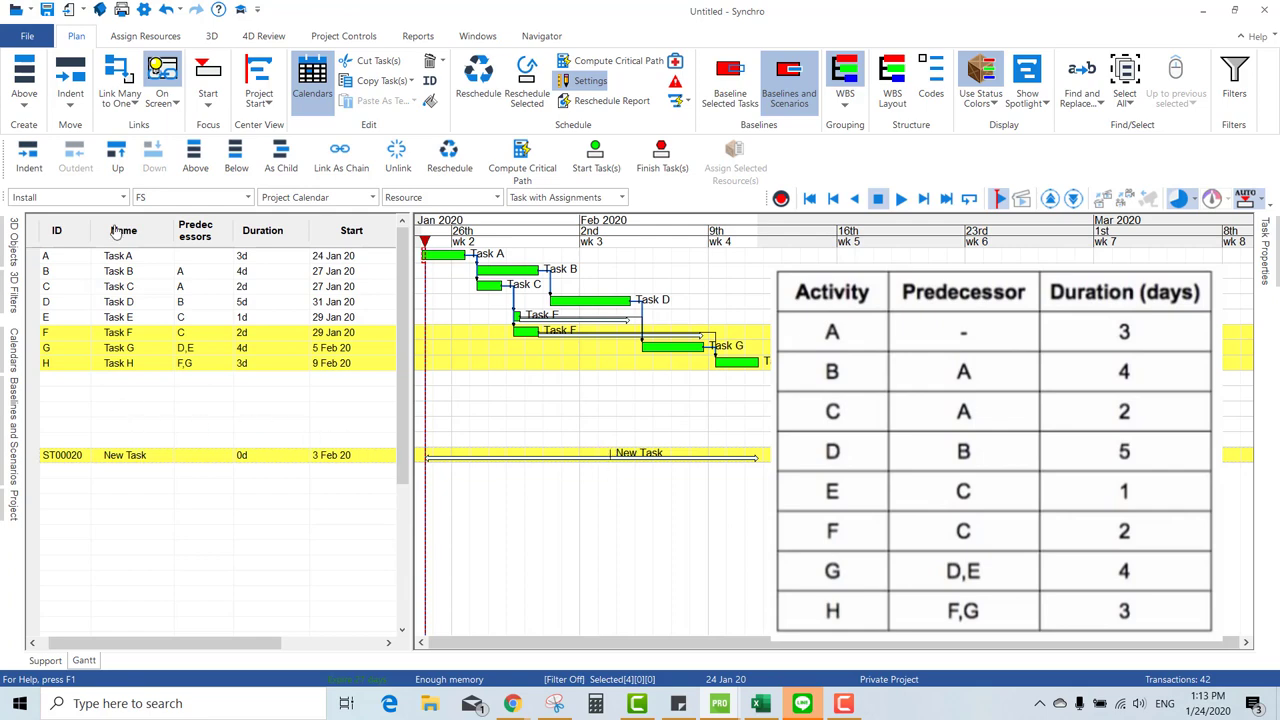
# - Delete the stray New Task row and compute the critical path, marking A, B, D, G, H red
pyautogui.click(136, 457)
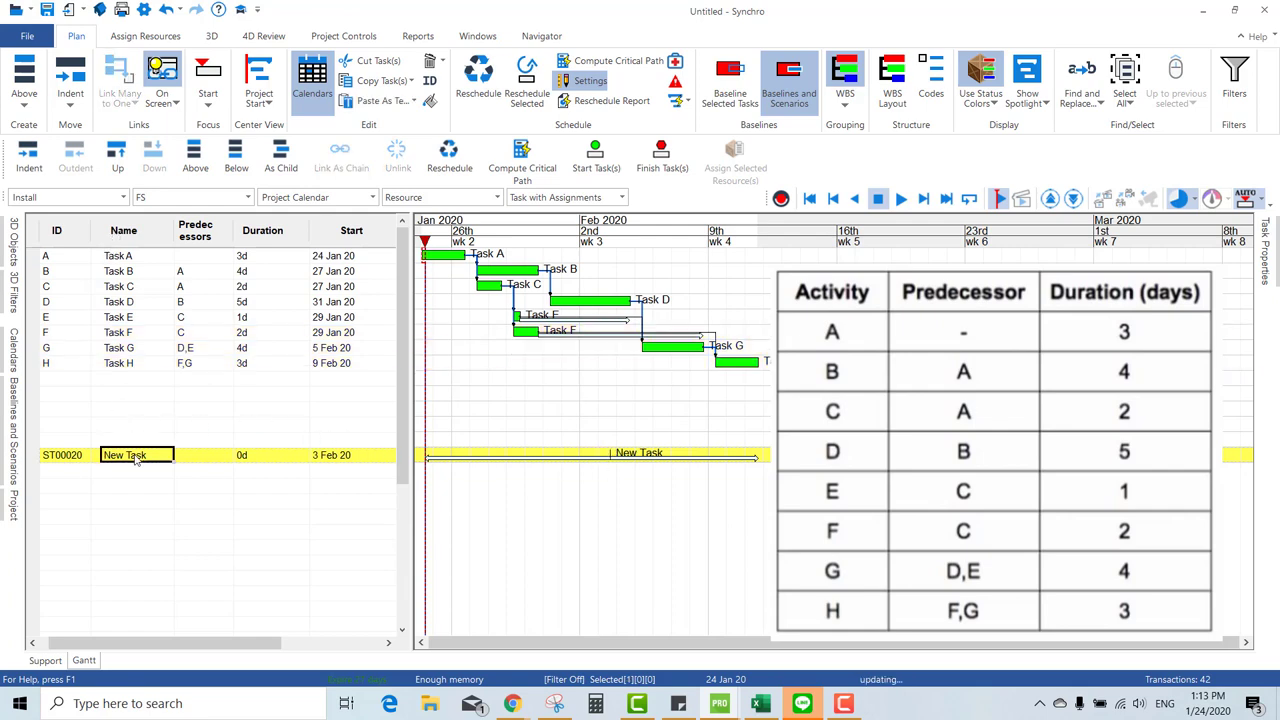
pyautogui.press('Delete')
pyautogui.click(512, 393)
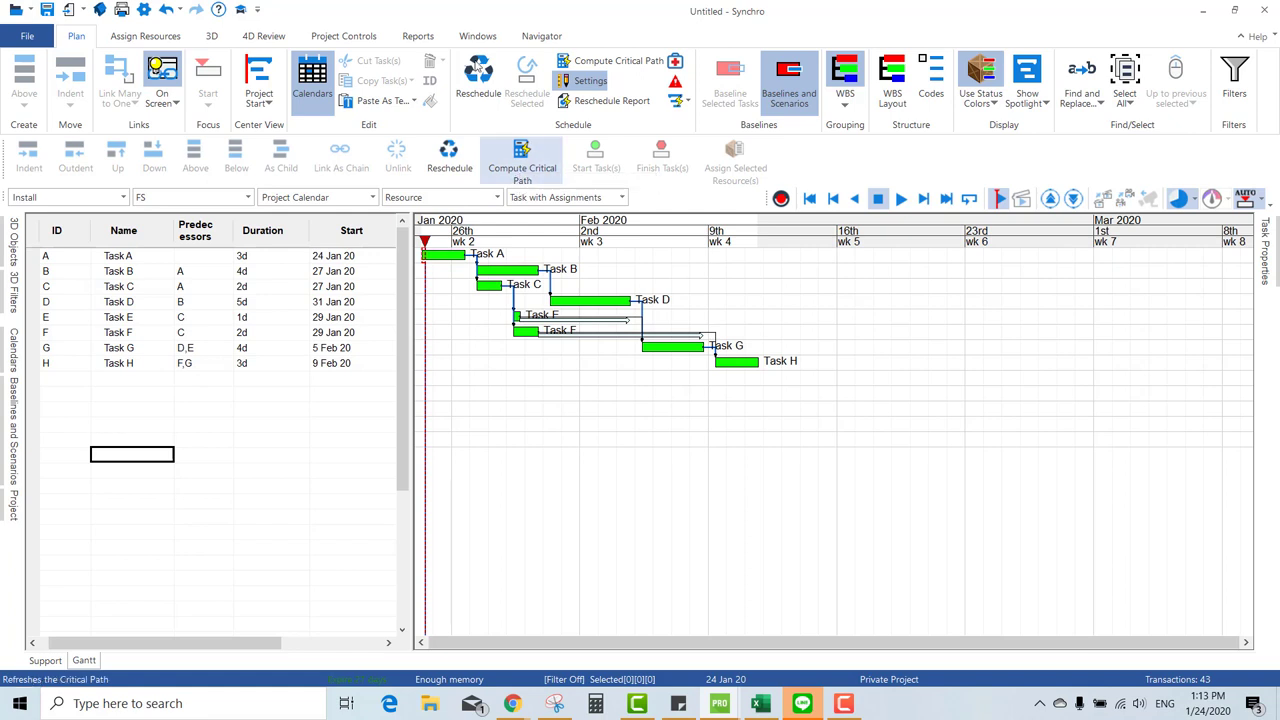
pyautogui.click(527, 166)
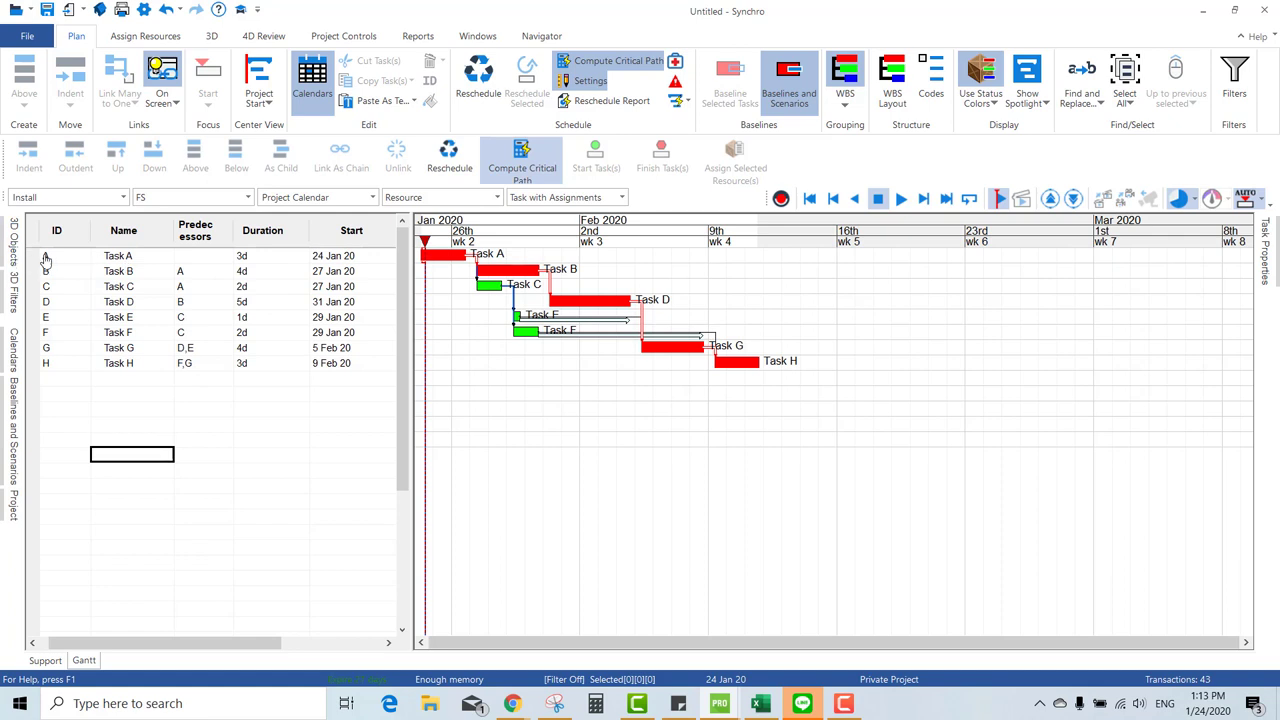
pyautogui.click(80, 257)
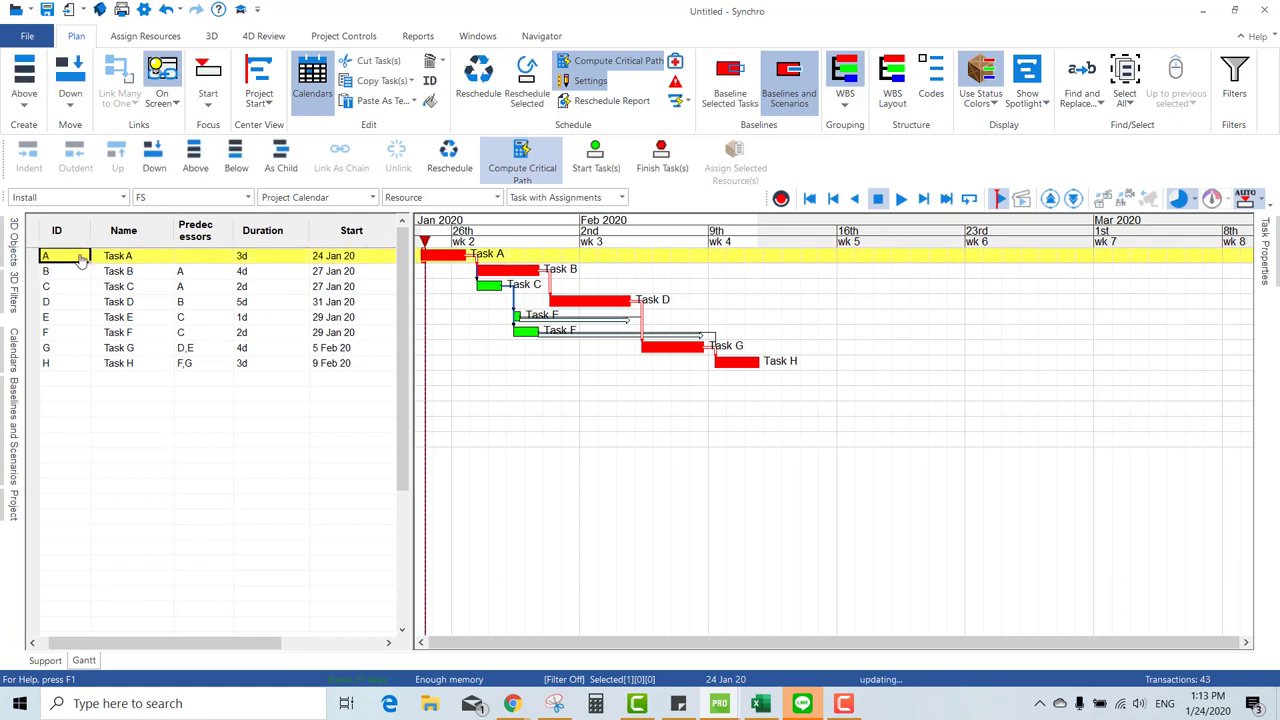
# - Insert a summary task named 'Project' above Task A and indent Tasks A–H beneath it
pyautogui.click(195, 155)
pyautogui.doubleClick(157, 253)
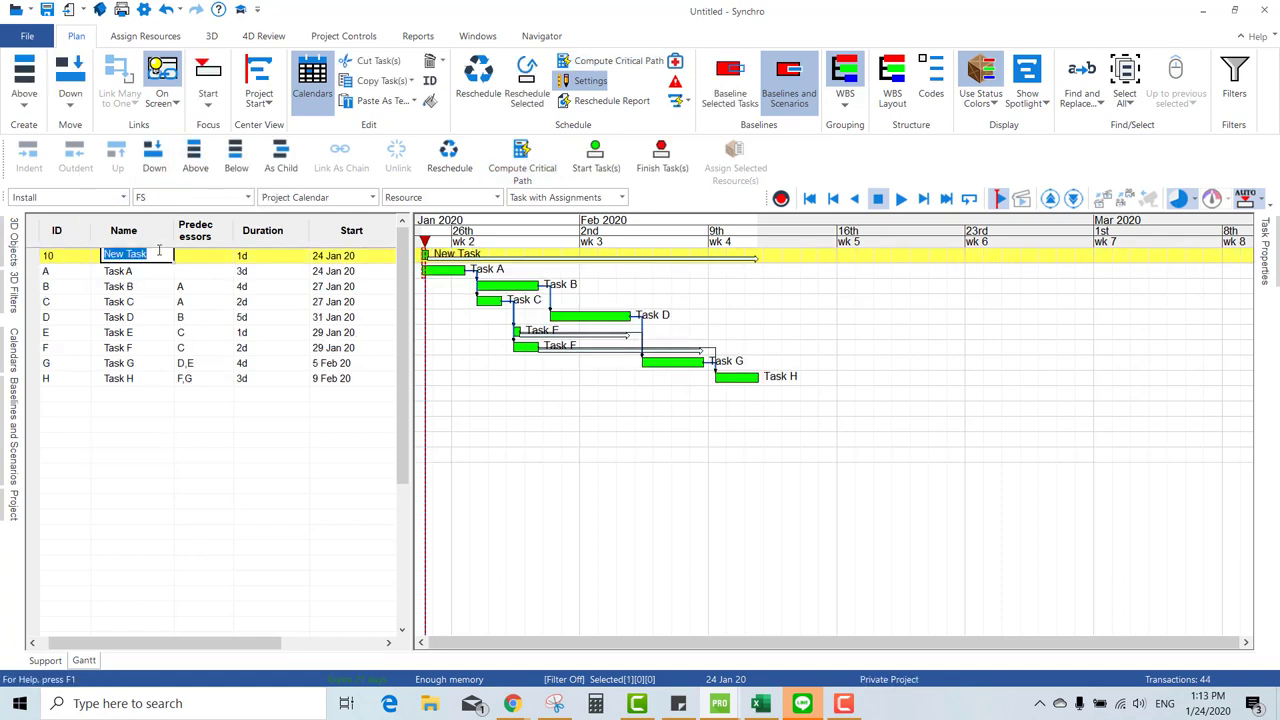
pyautogui.write('Project')
pyautogui.press('Return')
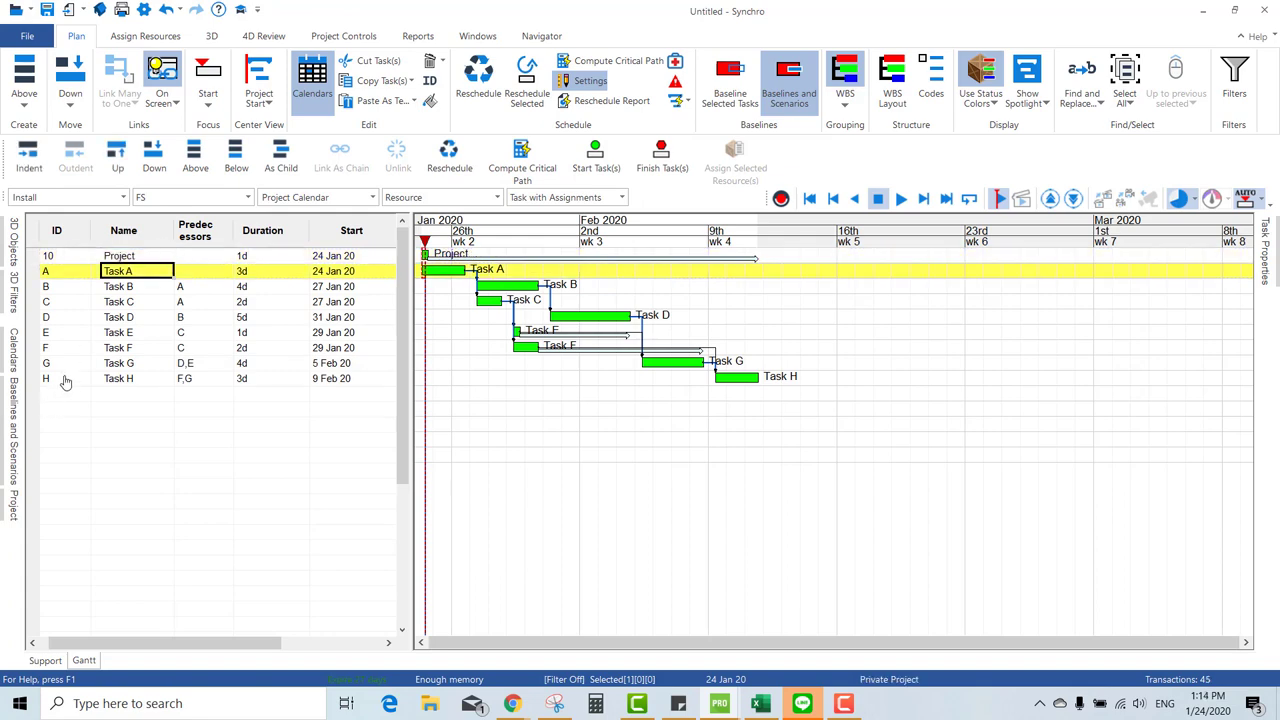
pyautogui.moveTo(50, 378); pyautogui.dragTo(118, 261)
pyautogui.click(84, 274)
pyautogui.keyDown('shift'); pyautogui.click(60, 376); pyautogui.keyUp('shift')
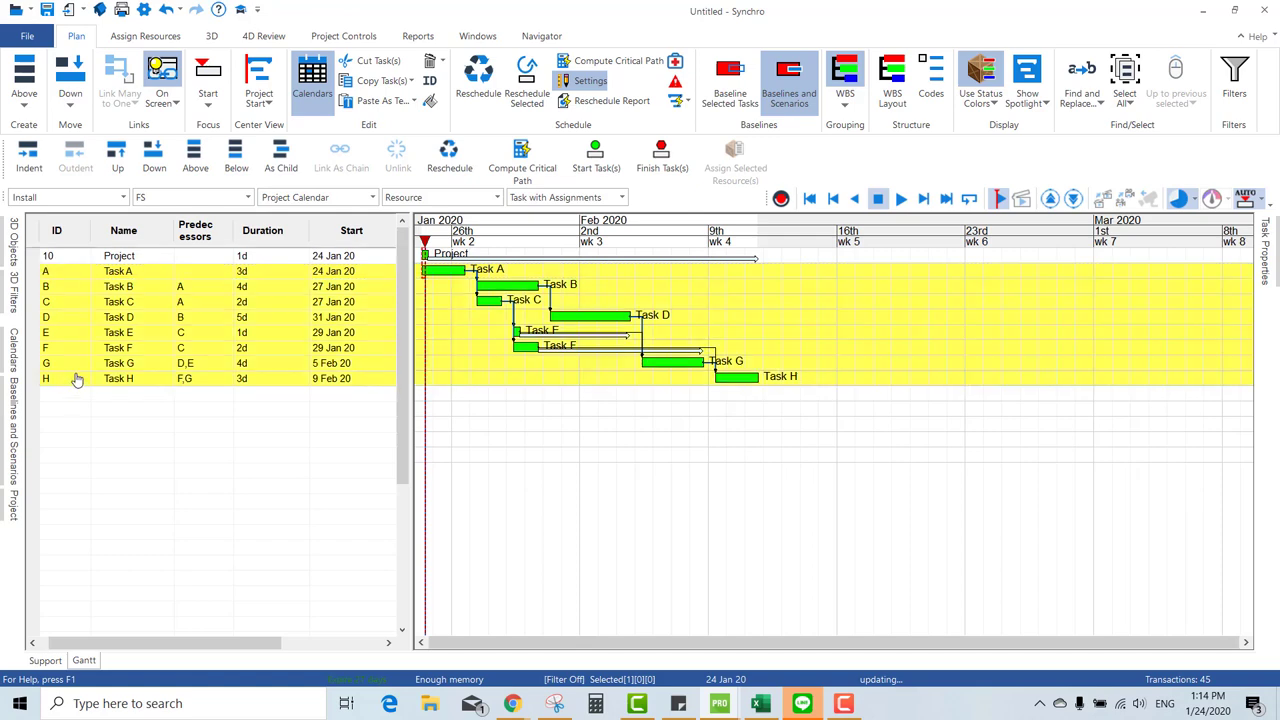
pyautogui.click(28, 155)
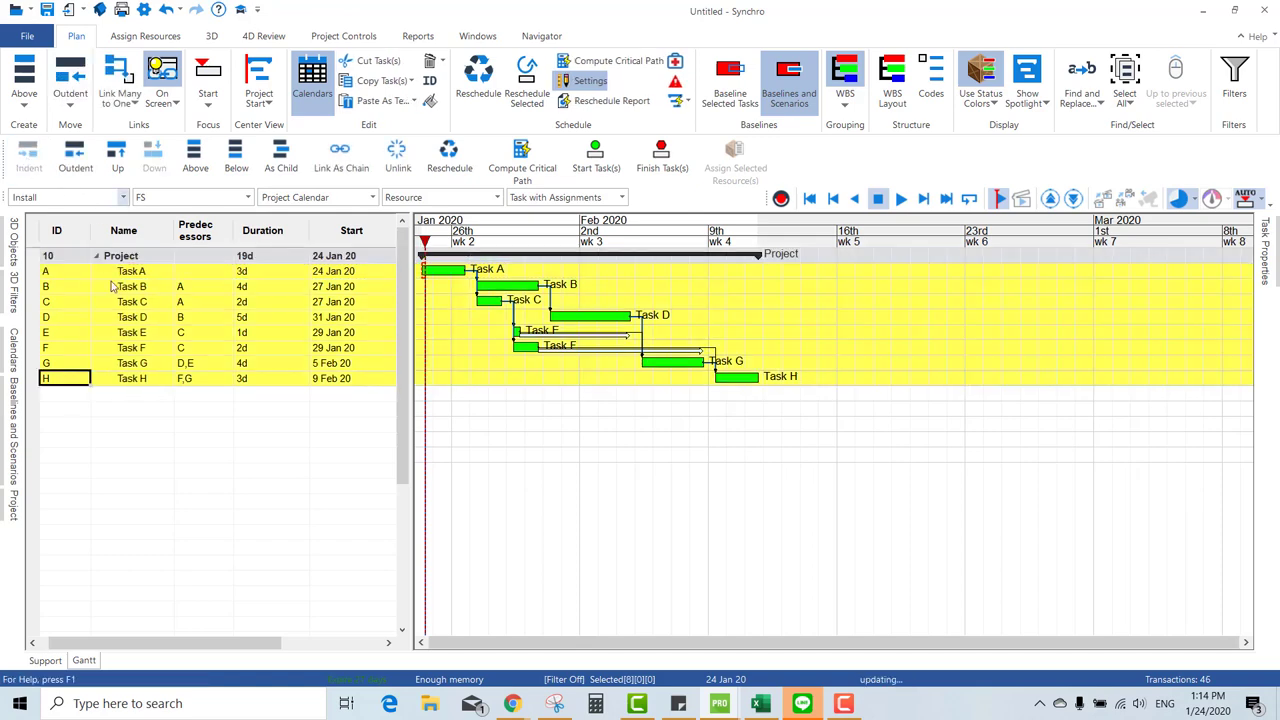
pyautogui.click(163, 424)
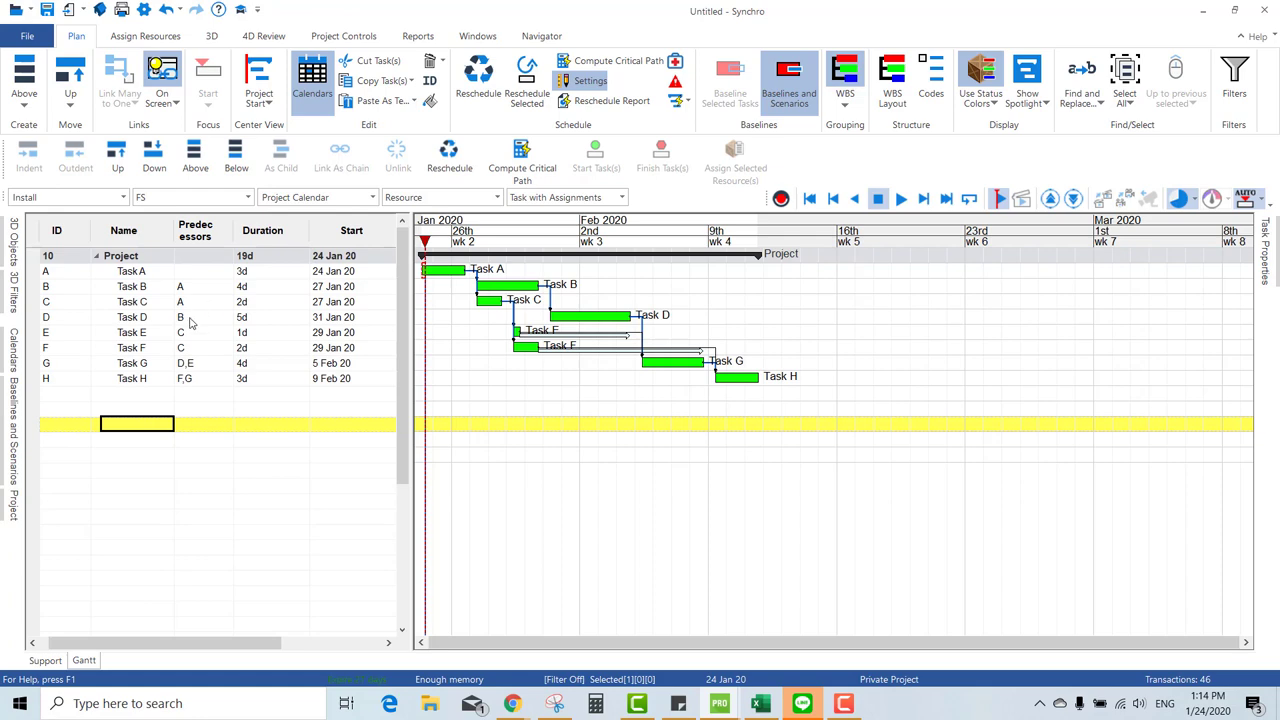
# - Highlight the critical path, lengthen Task B to 6d, and reschedule so Project spans 21d
pyautogui.click(540, 176)
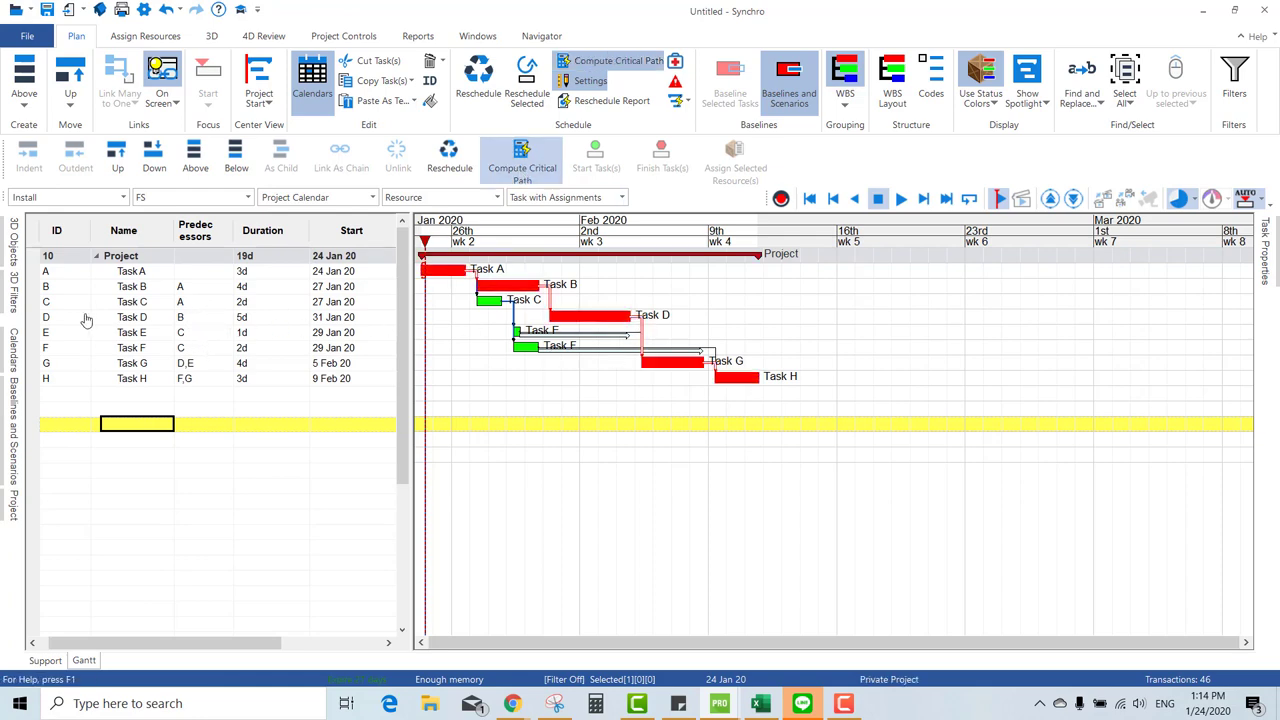
pyautogui.click(267, 321)
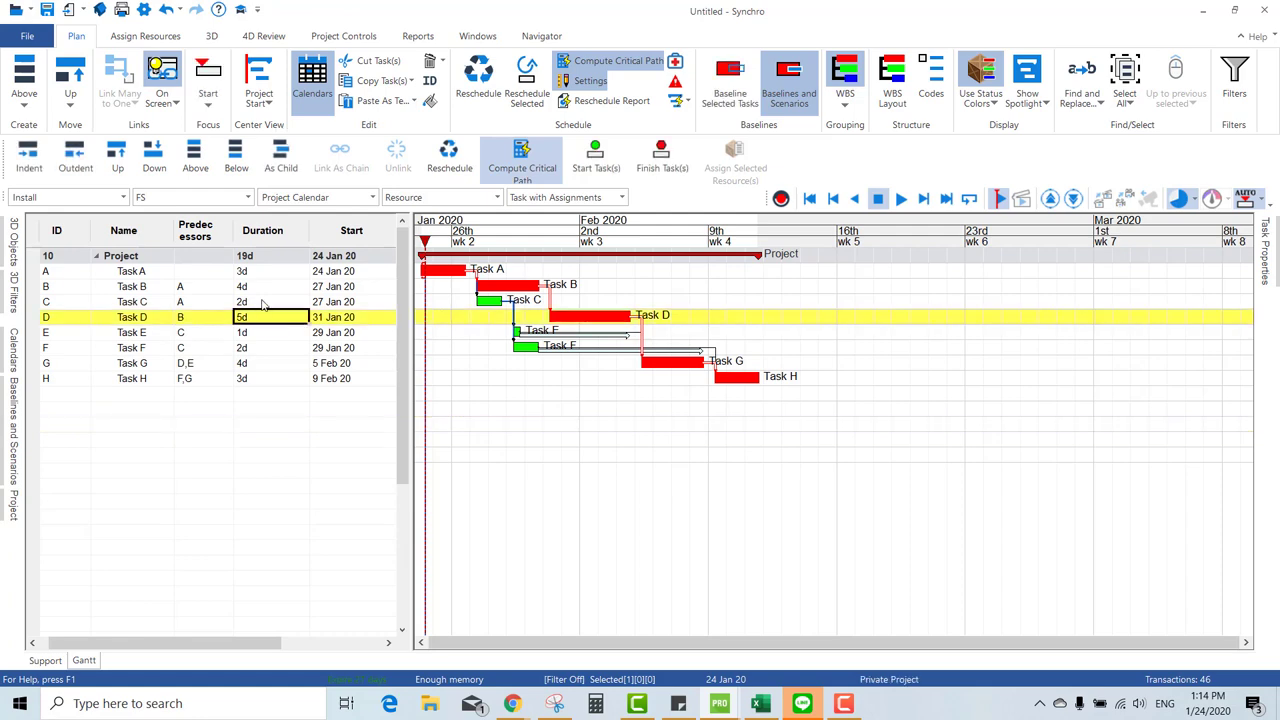
pyautogui.click(268, 290)
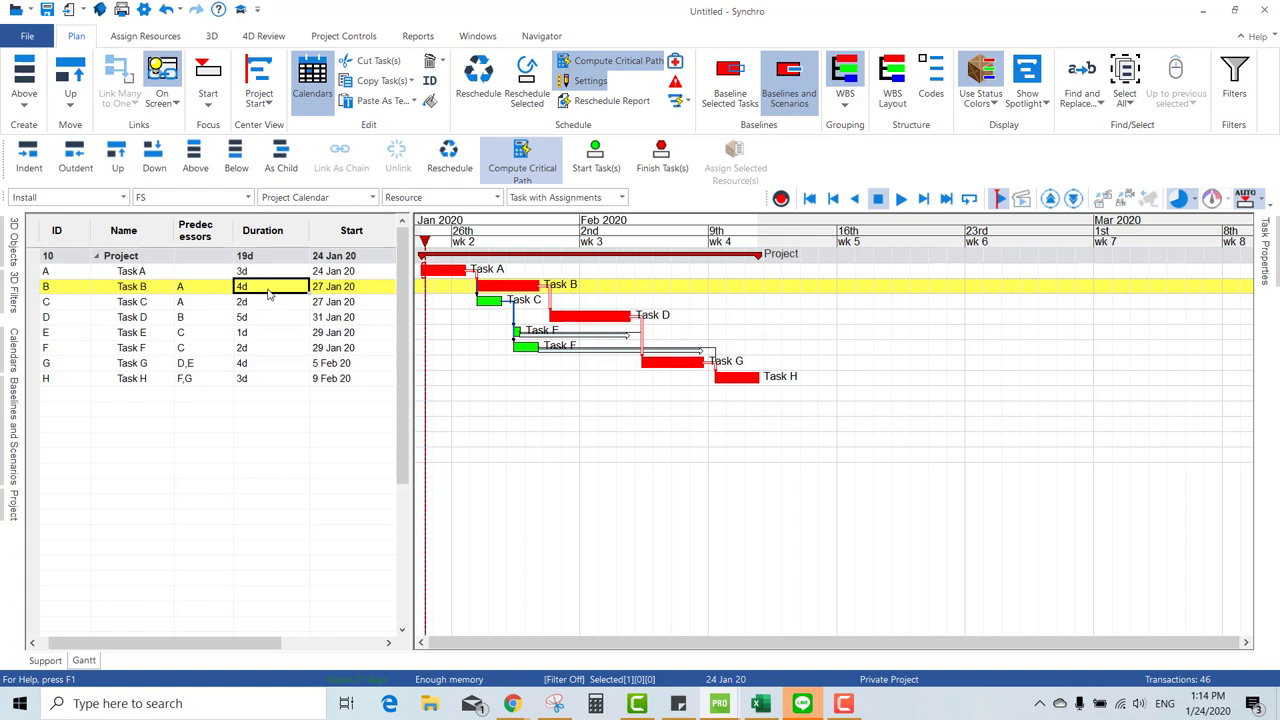
pyautogui.write('6')
pyautogui.press('Return')
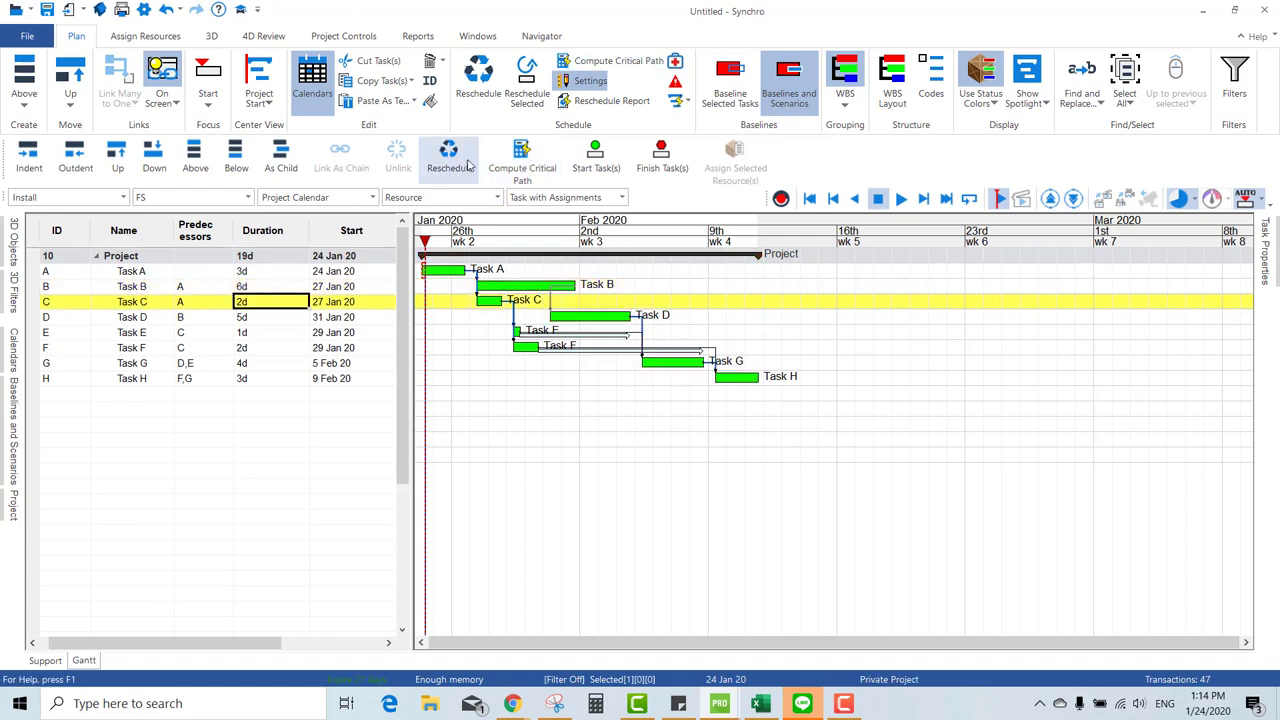
pyautogui.click(466, 163)
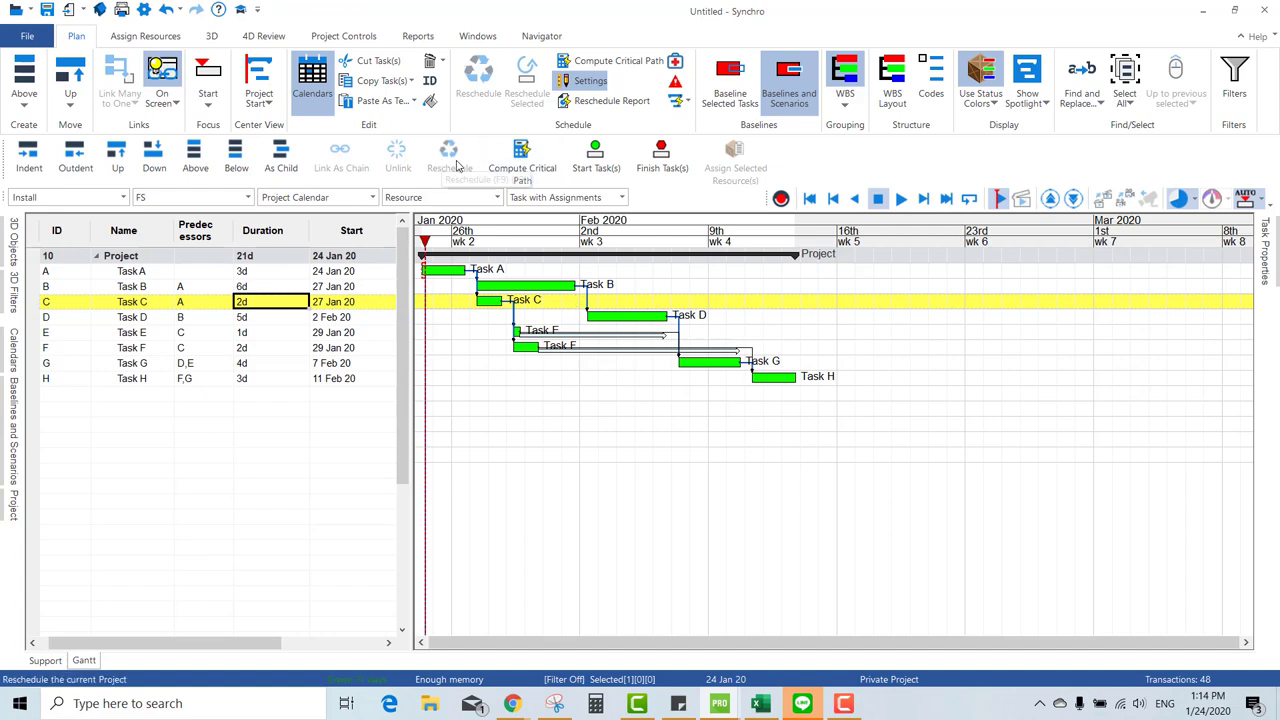
# - Change Task E's duration to 5d, reschedule, and recompute the critical path (A, B, D, G, H)
pyautogui.click(521, 158)
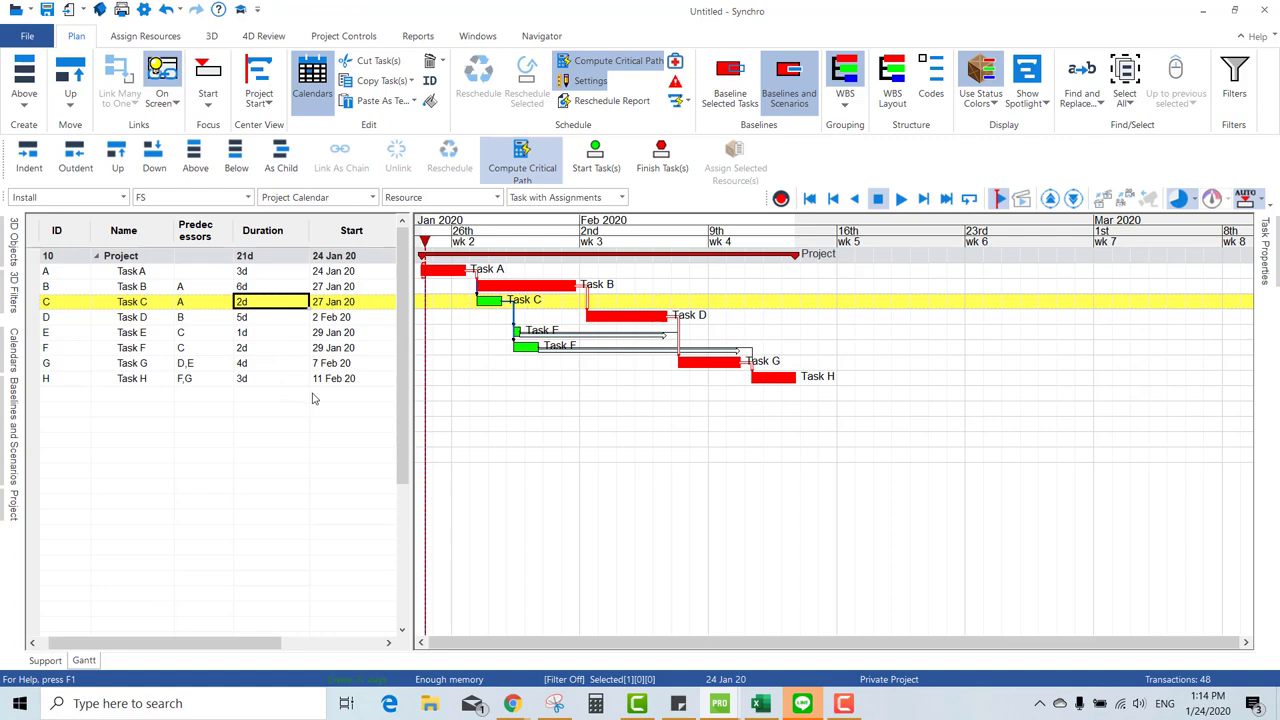
pyautogui.click(198, 335)
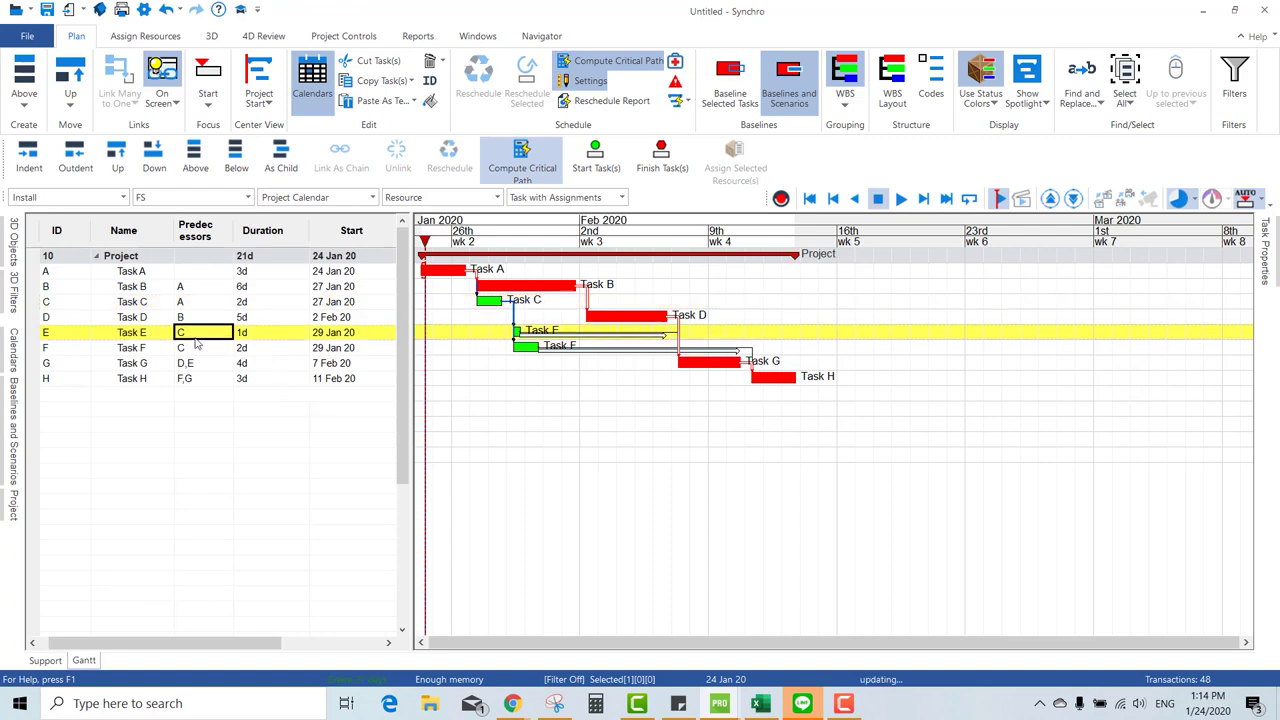
pyautogui.click(267, 337)
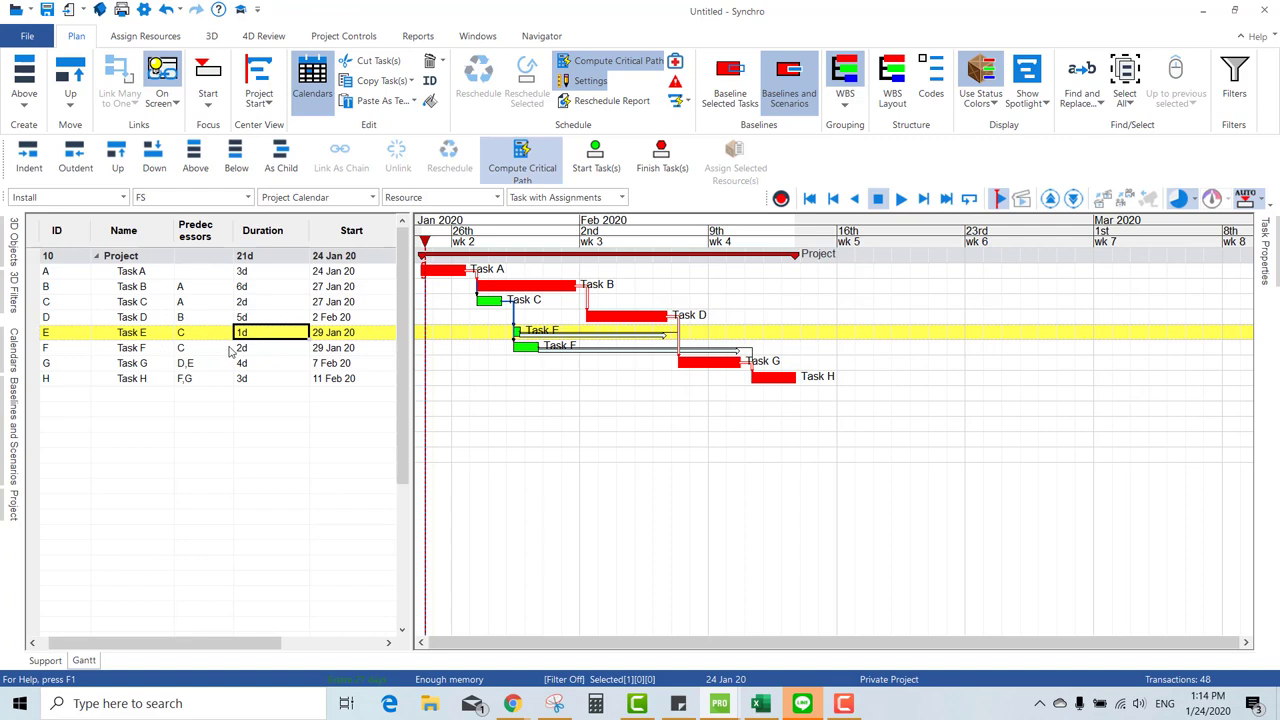
pyautogui.write('5')
pyautogui.press('Return')
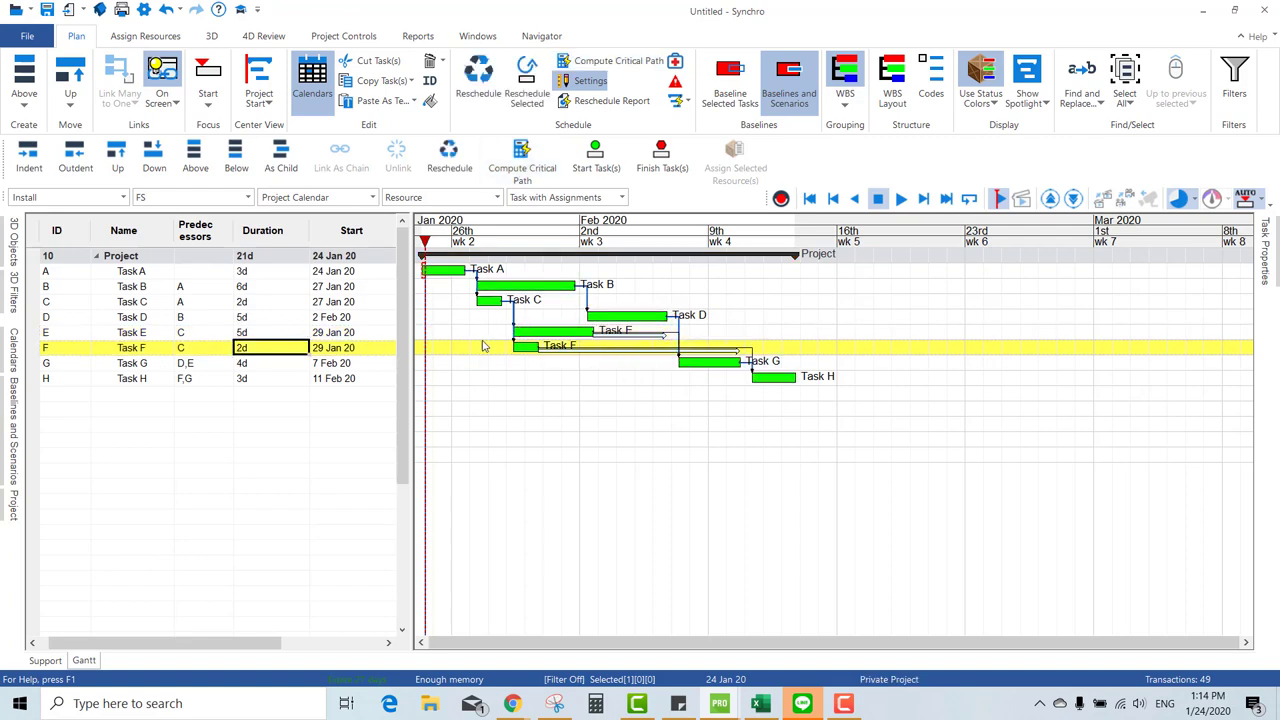
pyautogui.click(449, 165)
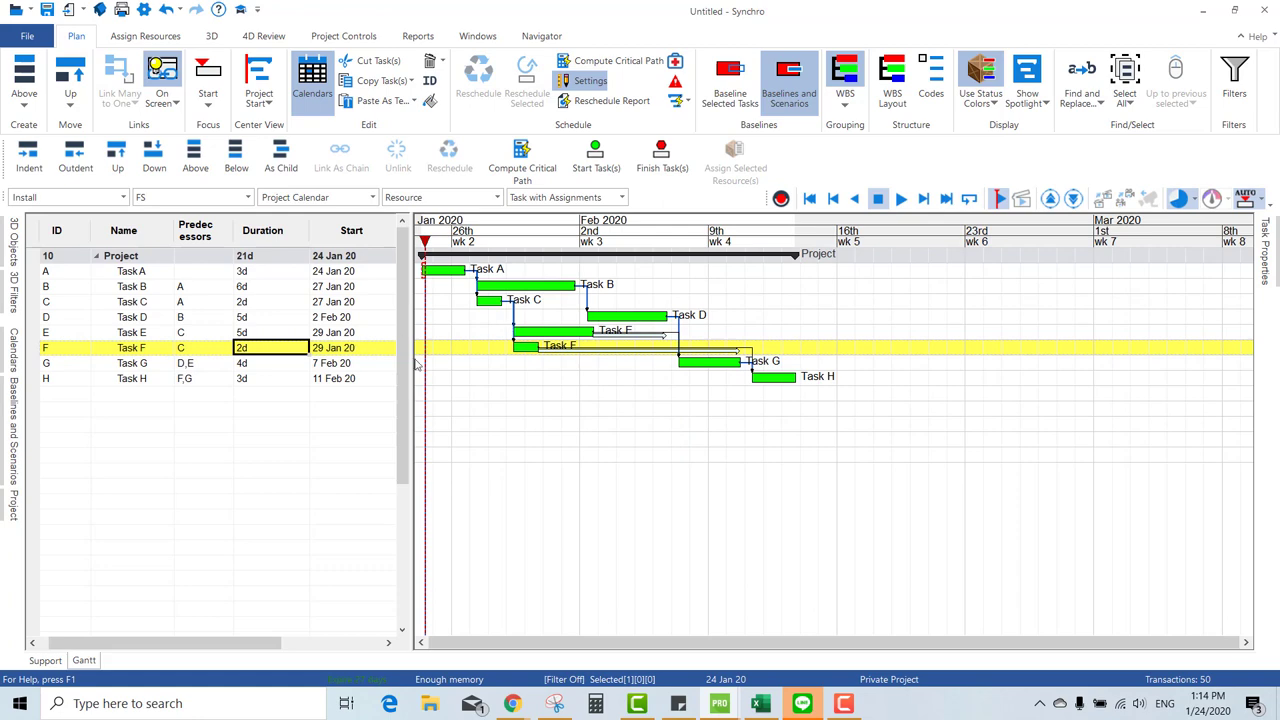
pyautogui.click(522, 160)
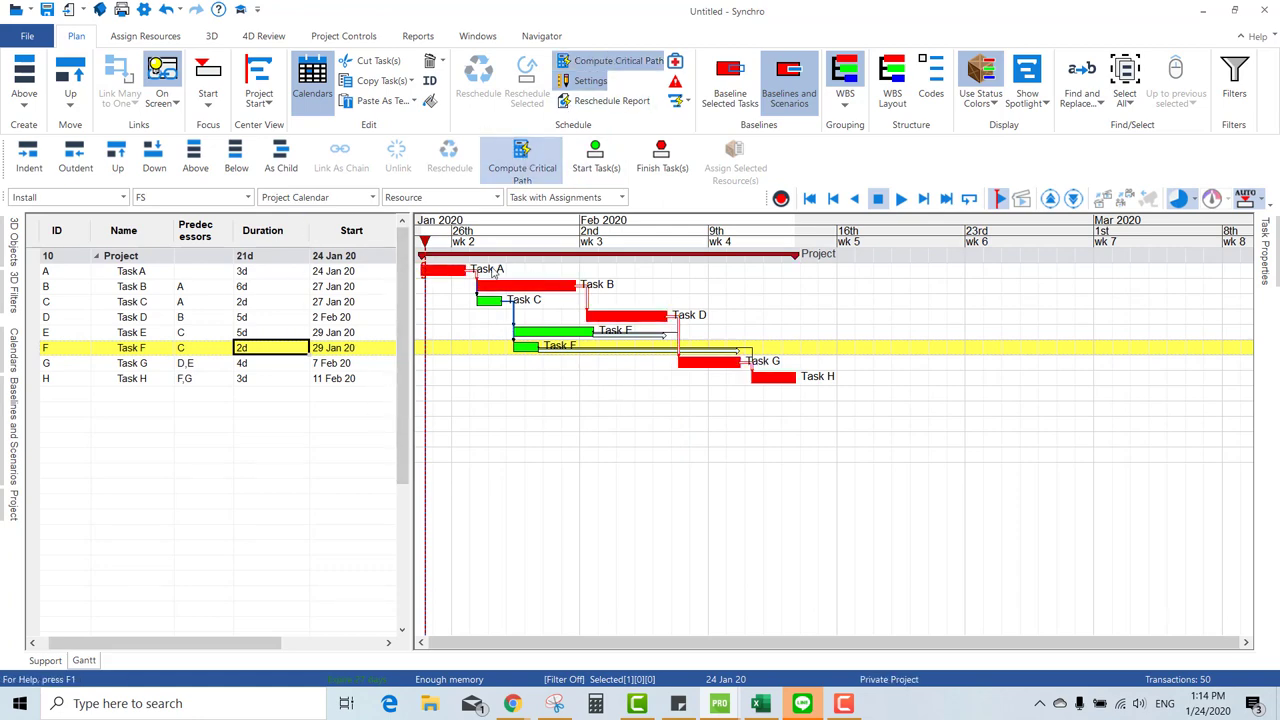